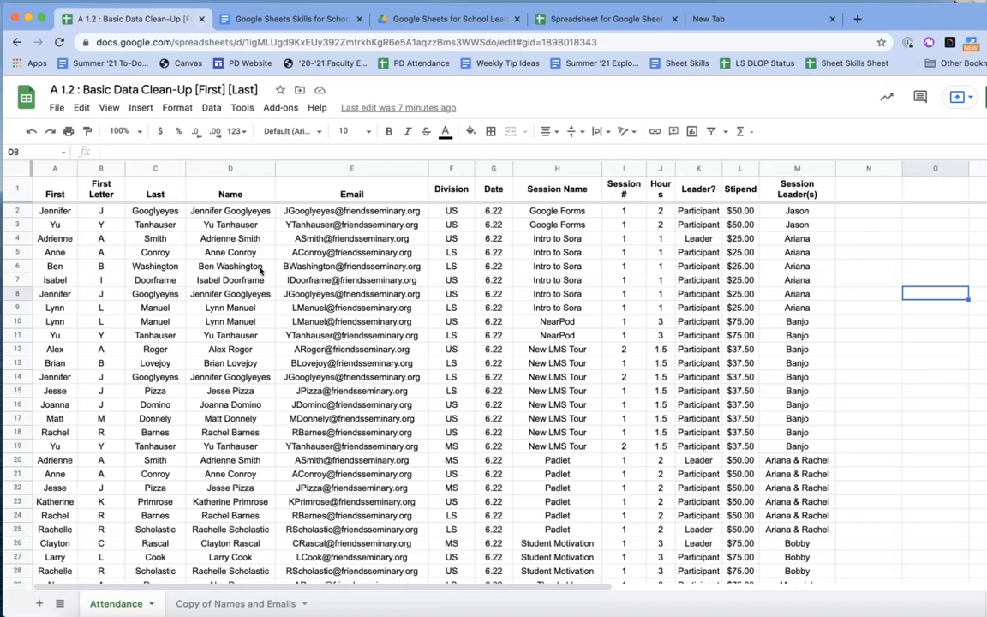
- Copy the Attendance sheet's email addresses in E2:E123
{"action": "left_click", "coordinate": [348, 216]}
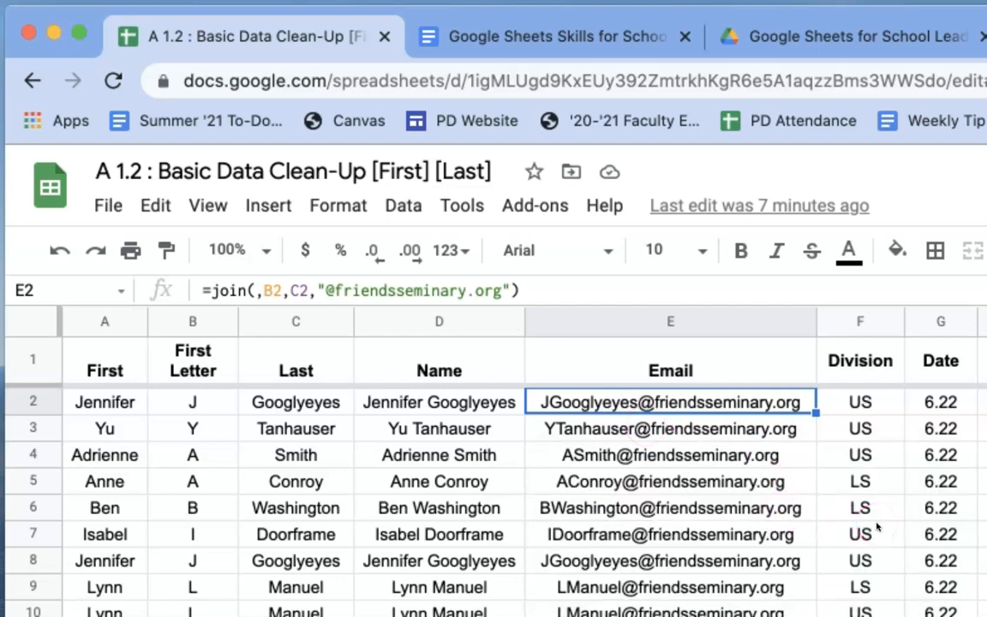
{"action": "left_click", "coordinate": [752, 410]}
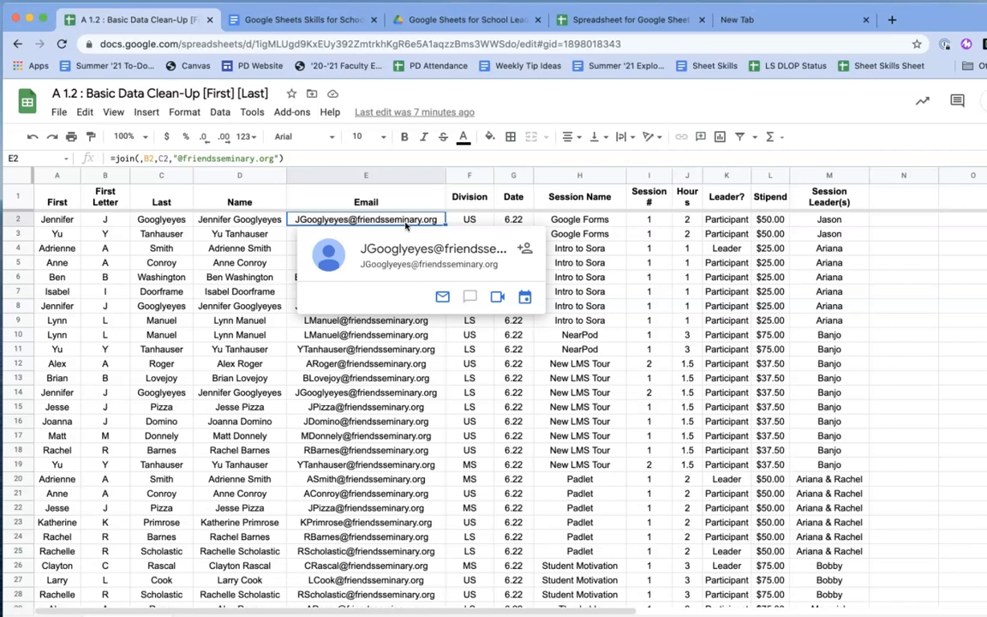
{"action": "key", "text": "super+shift+Down"}
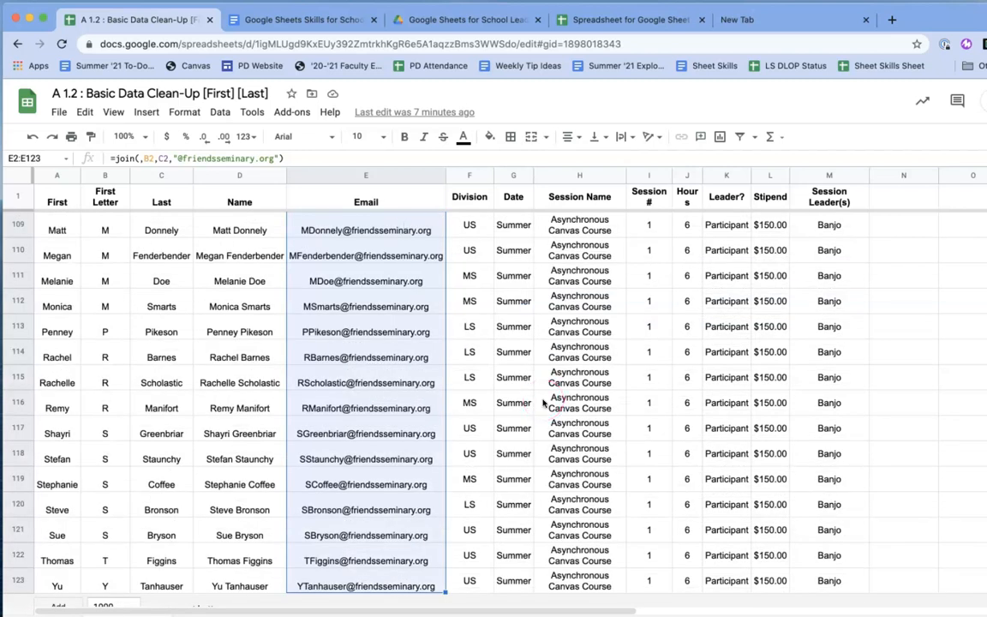
{"action": "key", "text": "super+c"}
- Paste the emails into E2 of Copy of Names and Emails, then remove the broken-formula paste
{"action": "left_click", "coordinate": [231, 615]}
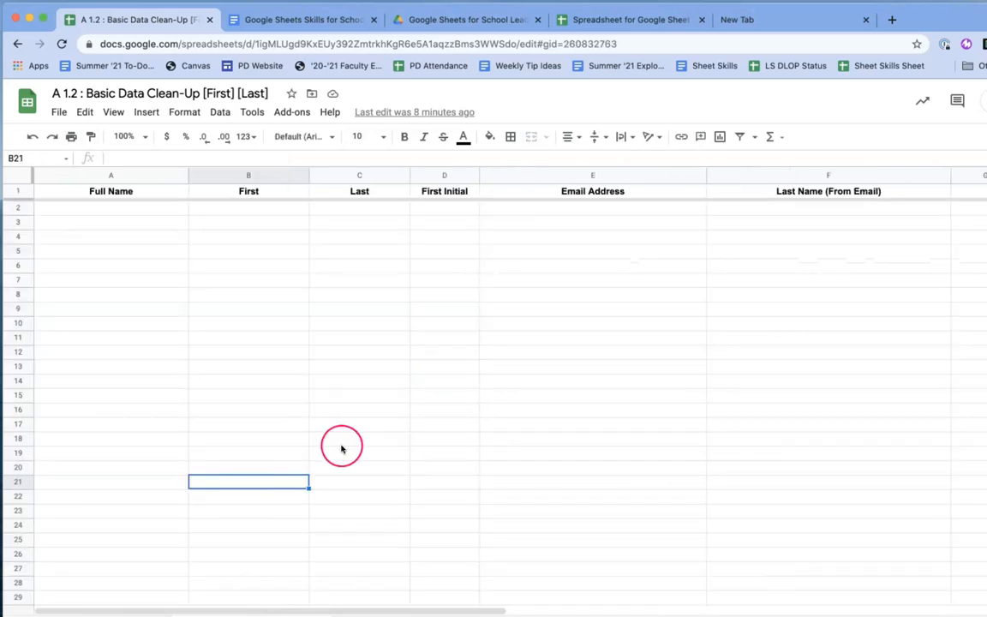
{"action": "left_click", "coordinate": [518, 209]}
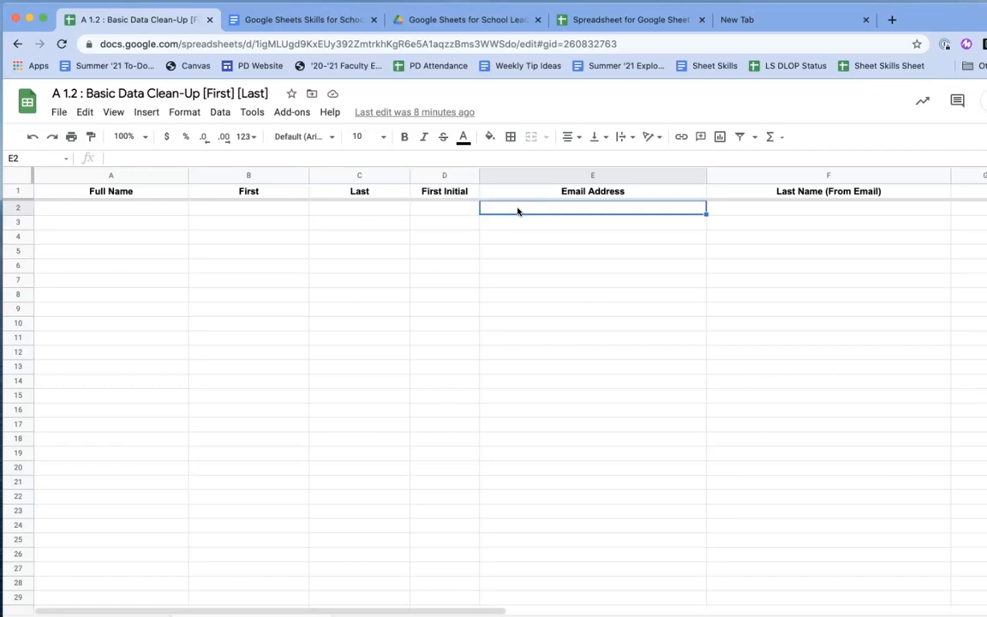
{"action": "key", "text": "super+v"}
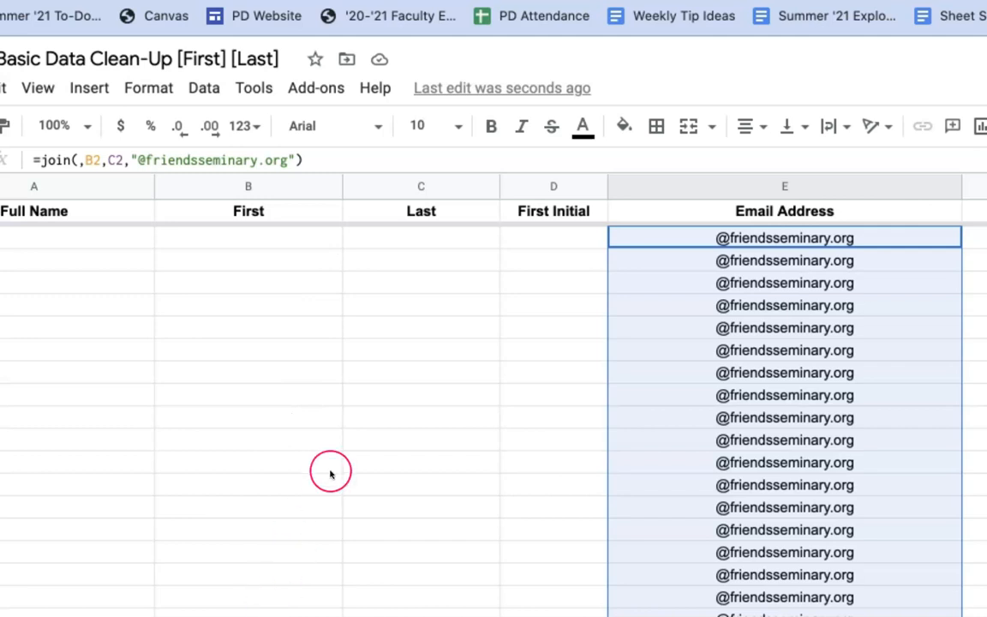
{"action": "key", "text": "Delete"}
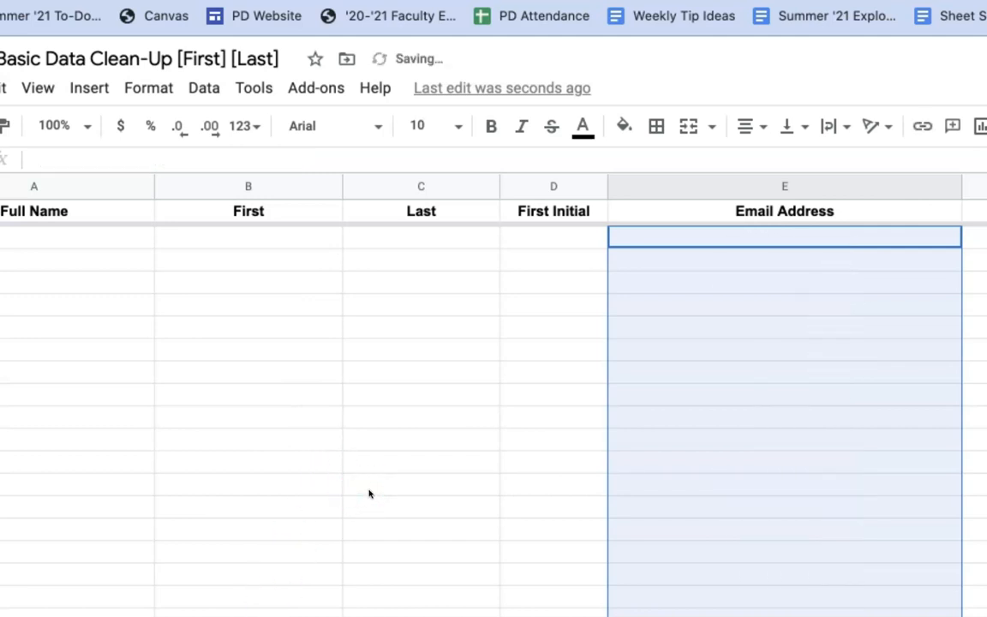
- Check the Attendance sheet, then return to Copy of Names and Emails
{"action": "left_click", "coordinate": [544, 504]}
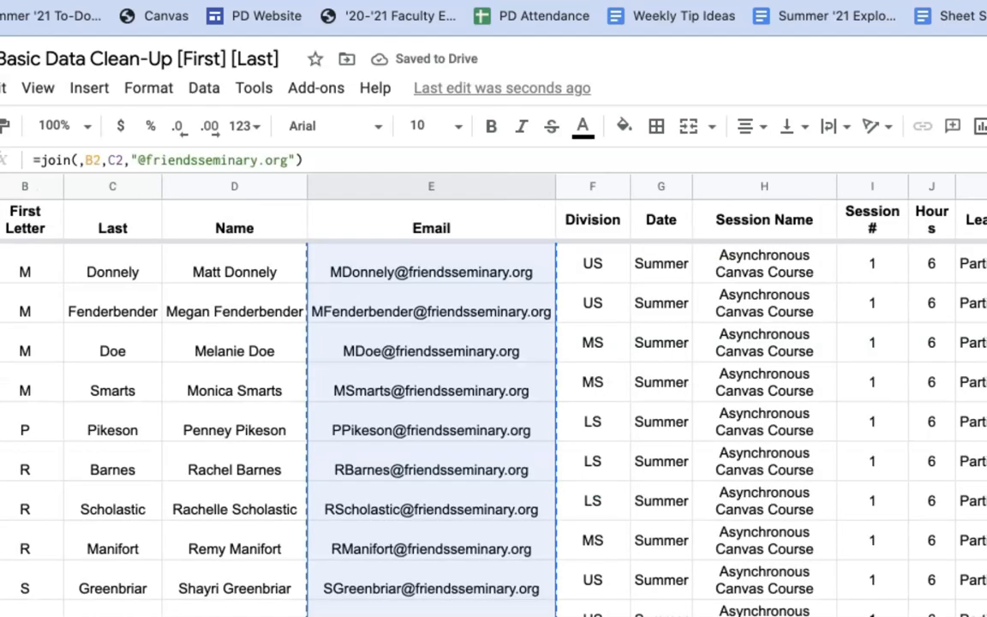
{"action": "mouse_move", "coordinate": [451, 273]}
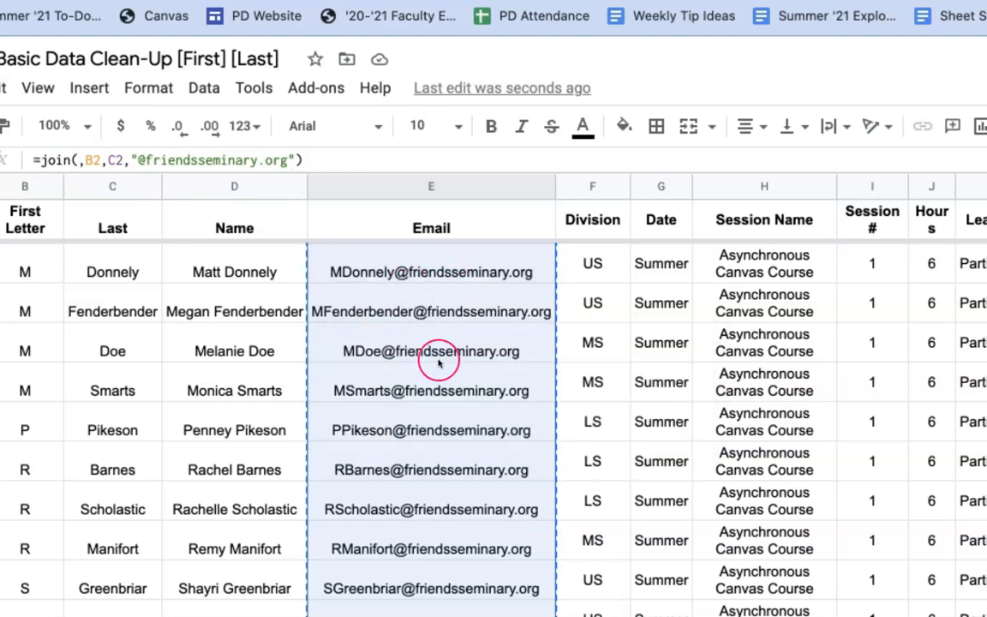
{"action": "left_click", "coordinate": [942, 614]}
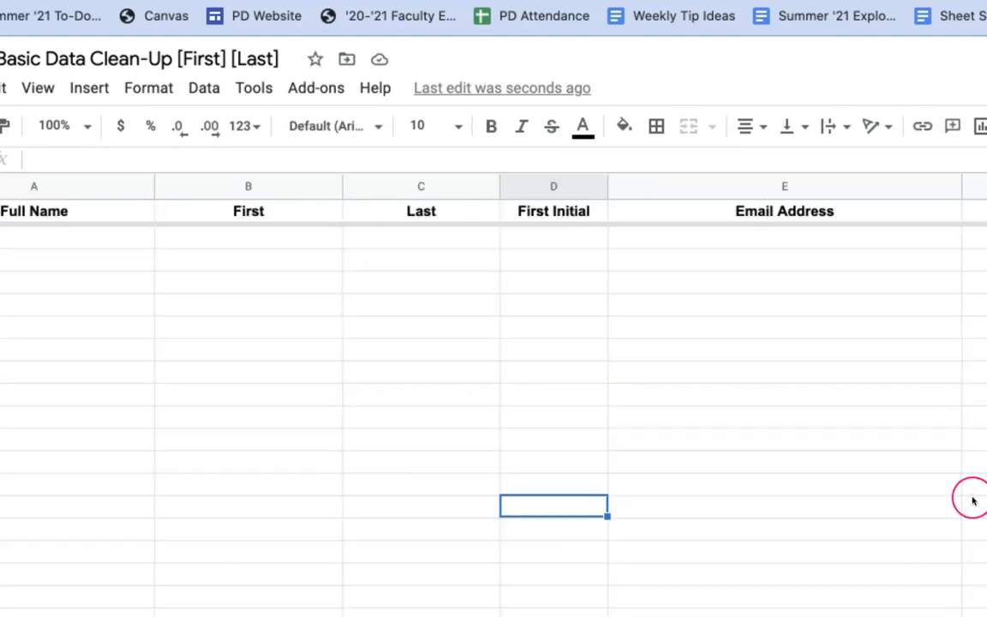
- Paste the copied emails into E2 using Paste special > Paste values only
{"action": "left_click", "coordinate": [697, 242]}
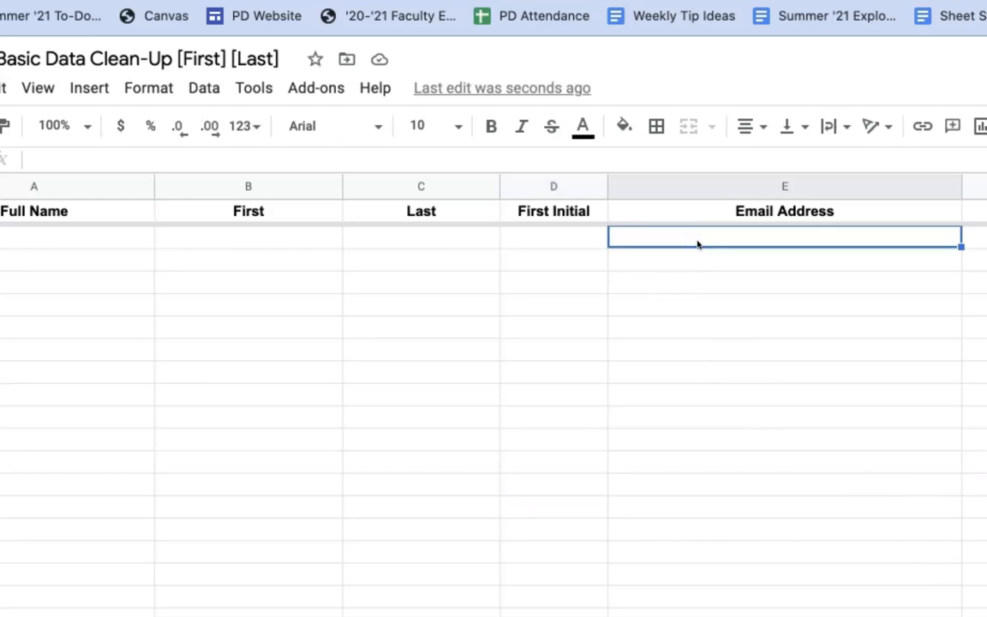
{"action": "right_click", "coordinate": [698, 243]}
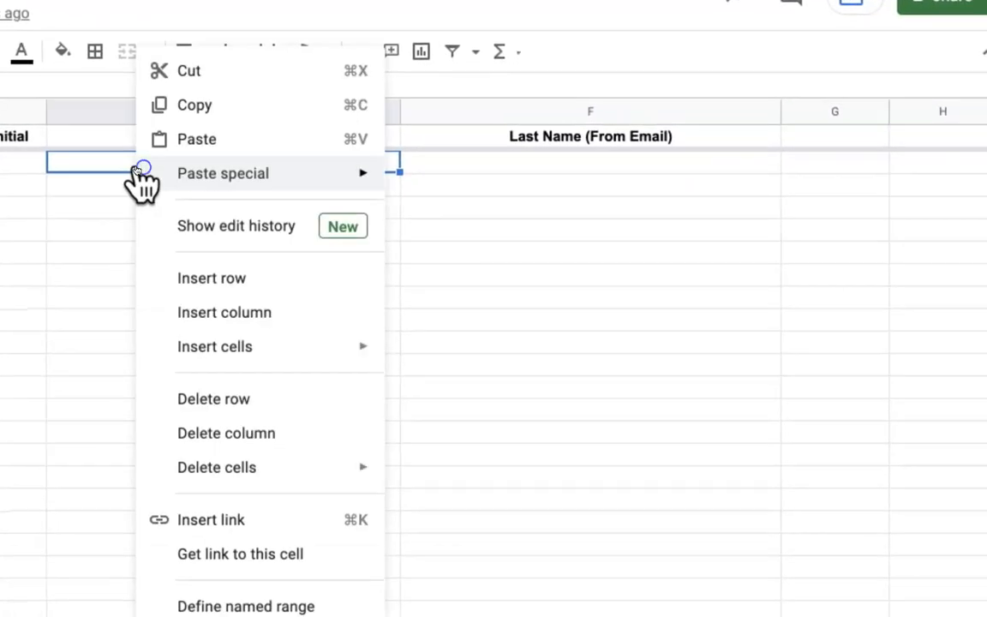
{"action": "mouse_move", "coordinate": [696, 245]}
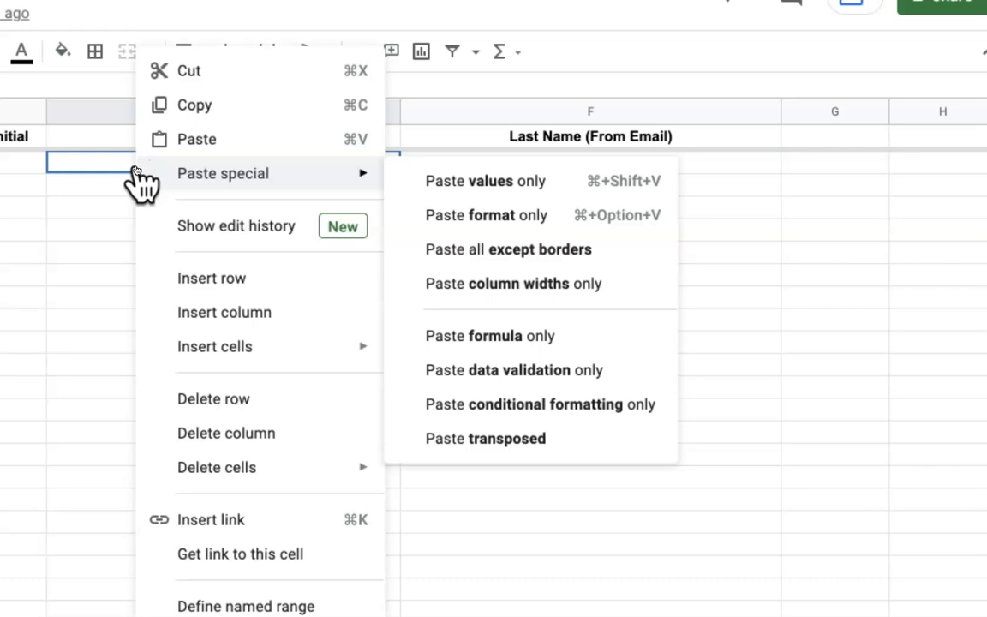
{"action": "left_click_drag", "start_coordinate": [404, 175], "coordinate": [454, 188]}
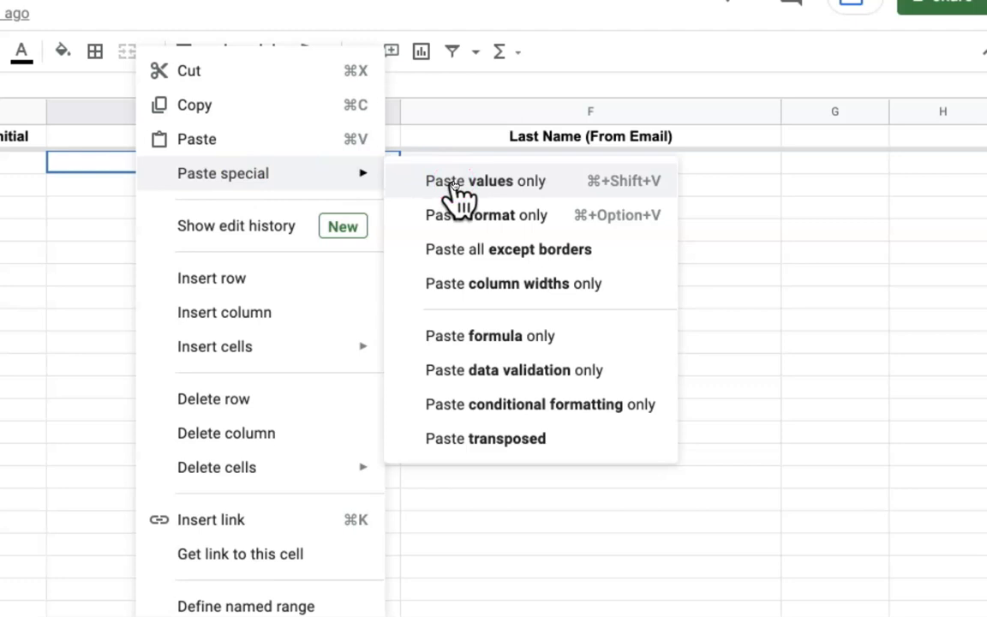
{"action": "left_click_drag", "start_coordinate": [454, 189], "coordinate": [454, 185]}
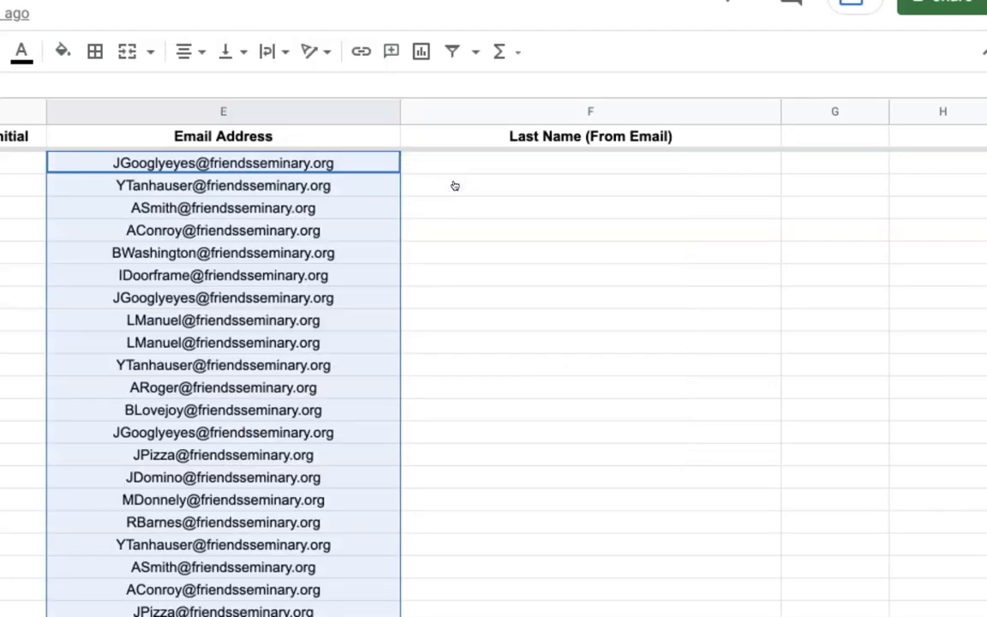
{"action": "left_click", "coordinate": [455, 185]}
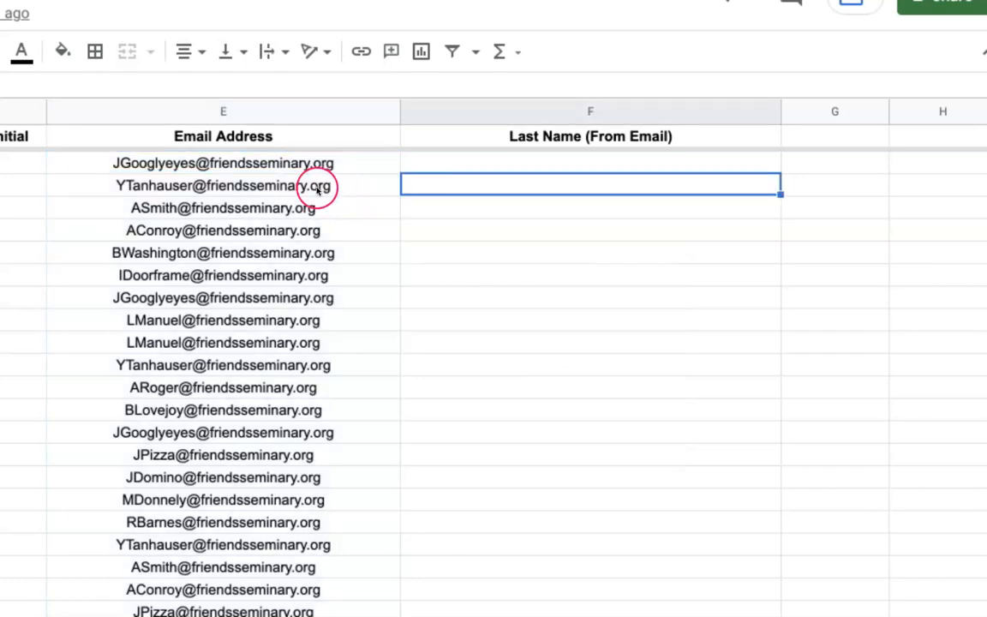
{"action": "mouse_move", "coordinate": [348, 182]}
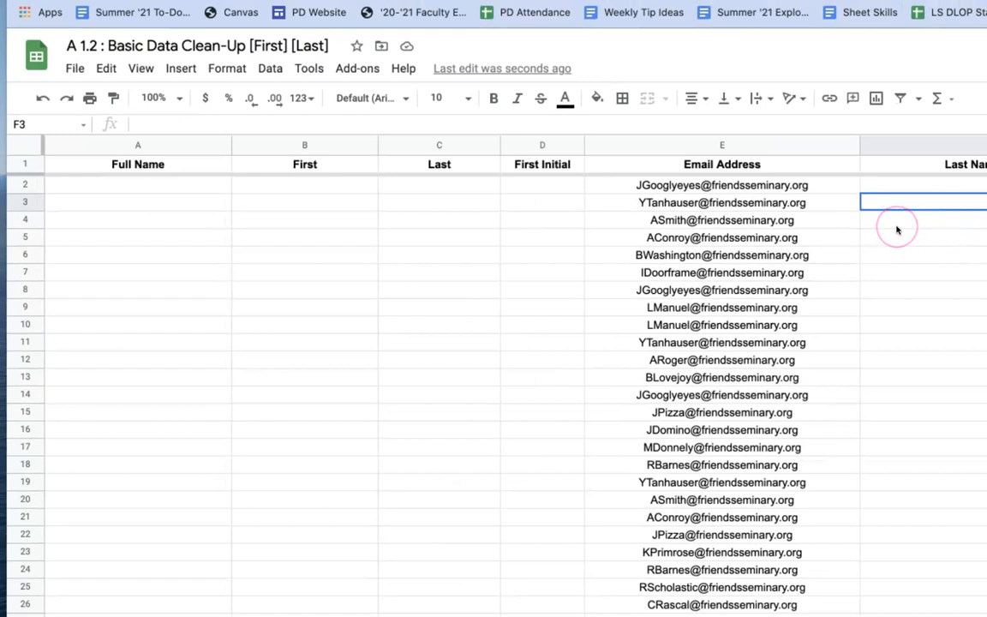
- Select the pasted email values from E2 down to E123 in the Email Address column
{"action": "scroll", "coordinate": [896, 228], "scroll_direction": "down", "scroll_amount": 10}
{"action": "scroll", "coordinate": [896, 230], "scroll_direction": "down", "scroll_amount": 2}
{"action": "scroll", "coordinate": [897, 230], "scroll_direction": "up", "scroll_amount": 10}
{"action": "left_click", "coordinate": [895, 222]}
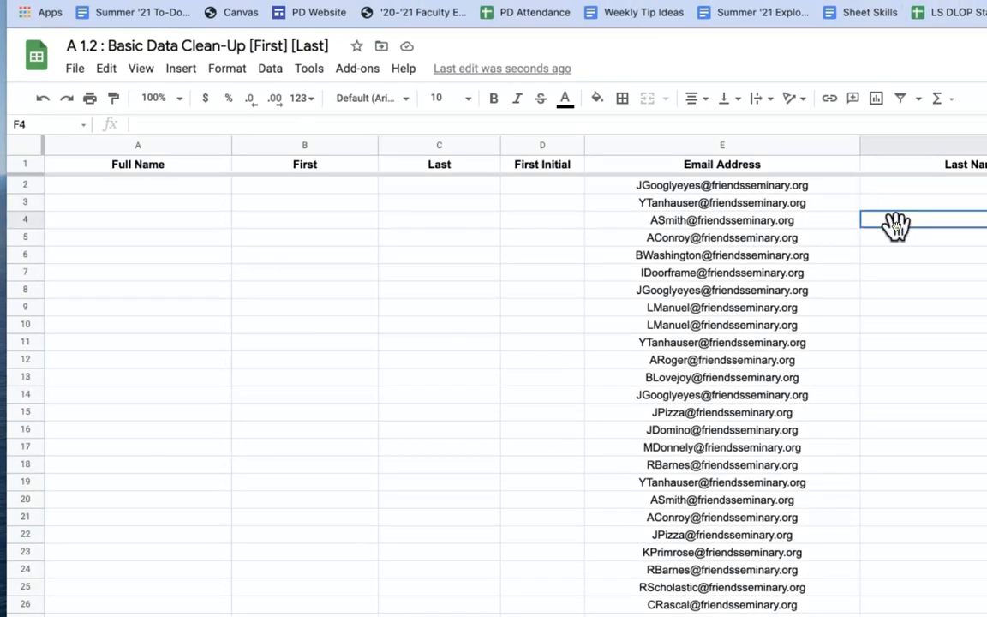
{"action": "left_click", "coordinate": [911, 190]}
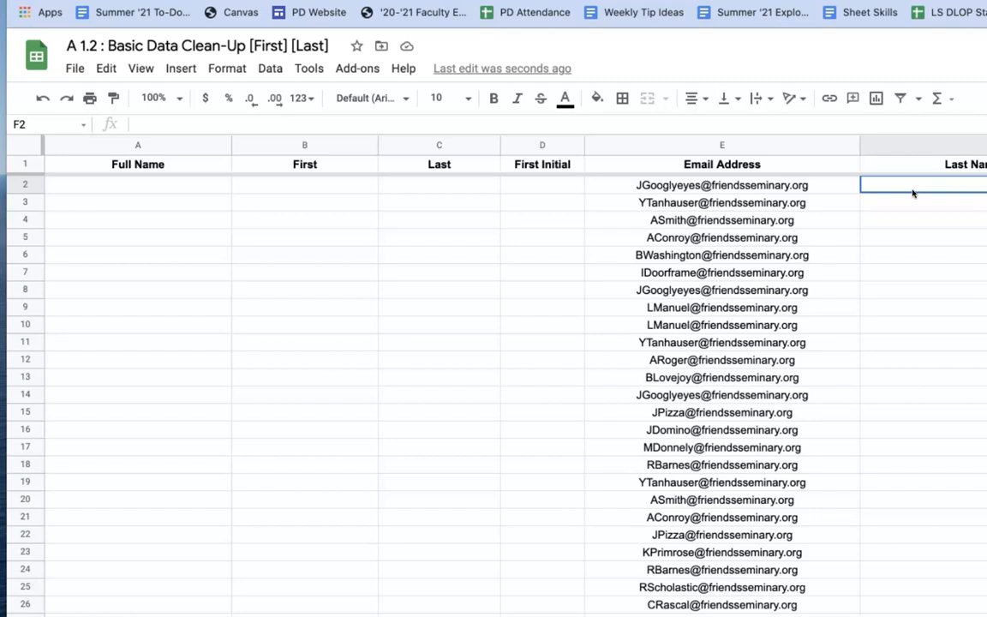
{"action": "left_click", "coordinate": [805, 189]}
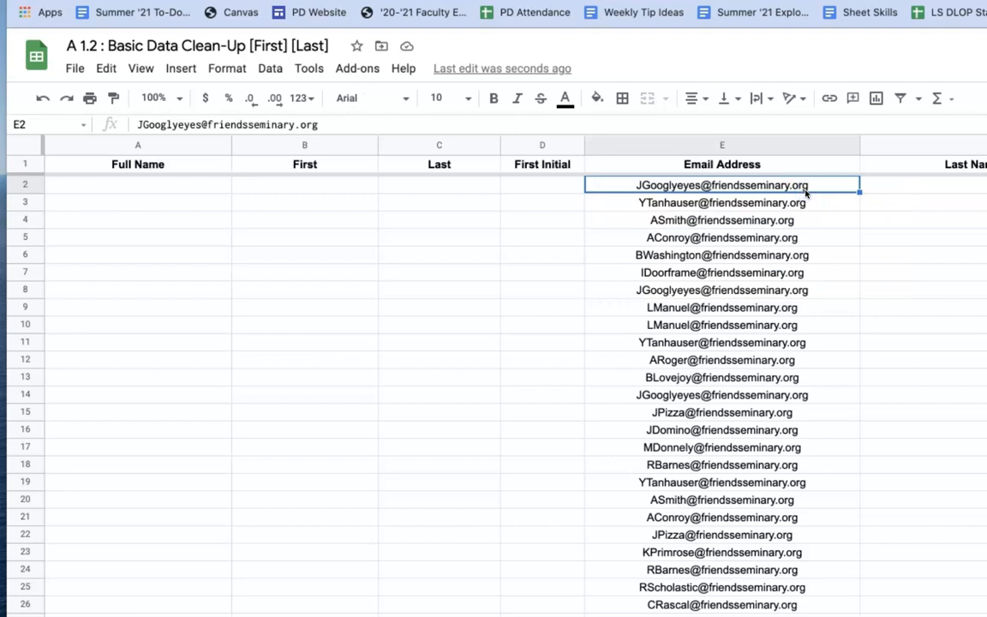
{"action": "key", "text": "ctrl+shift+Down"}
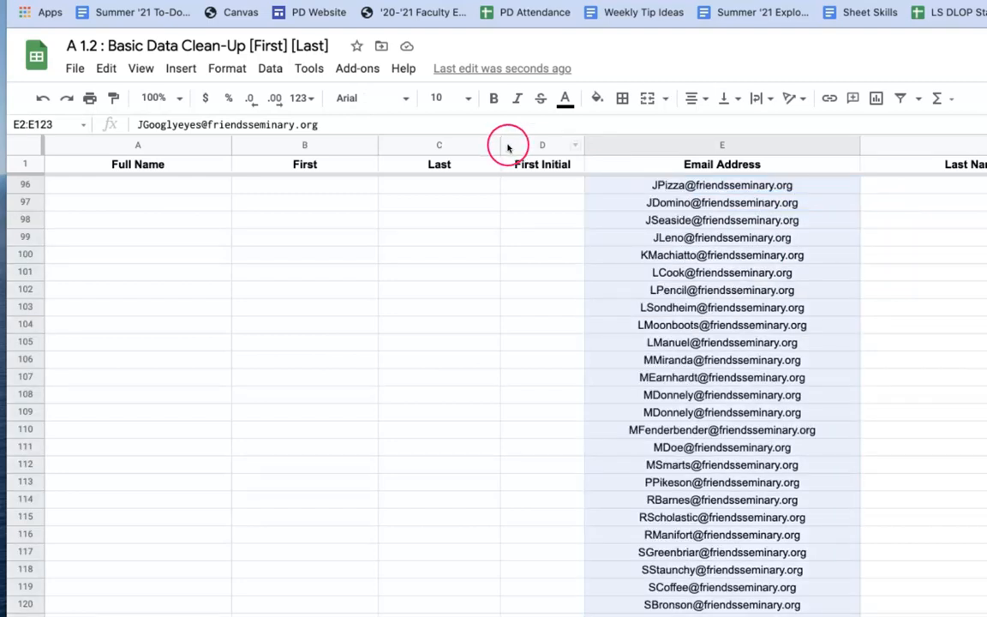
{"action": "left_click", "coordinate": [271, 70]}
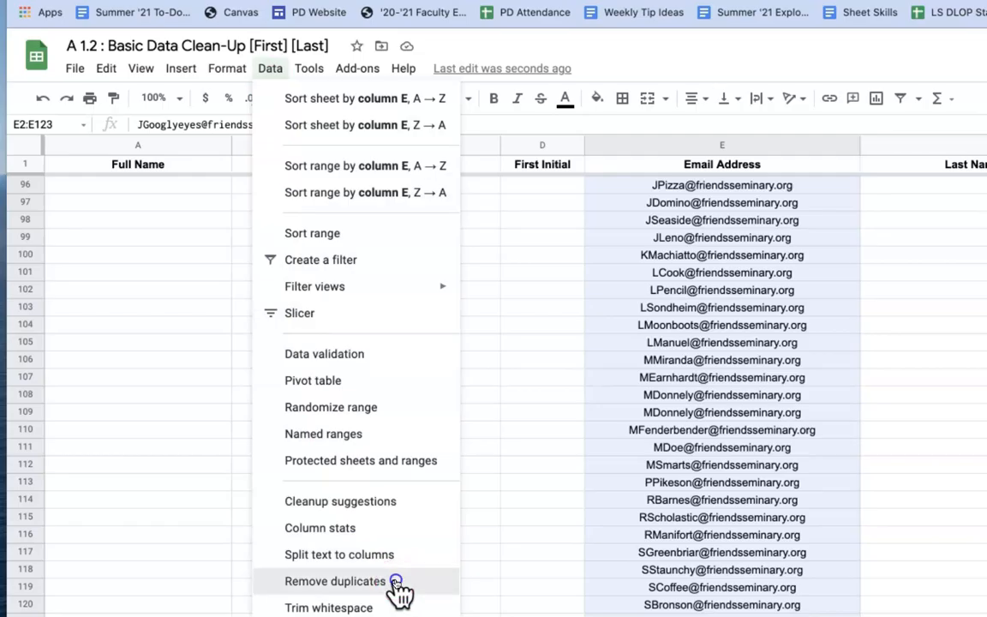
{"action": "left_click", "coordinate": [336, 582]}
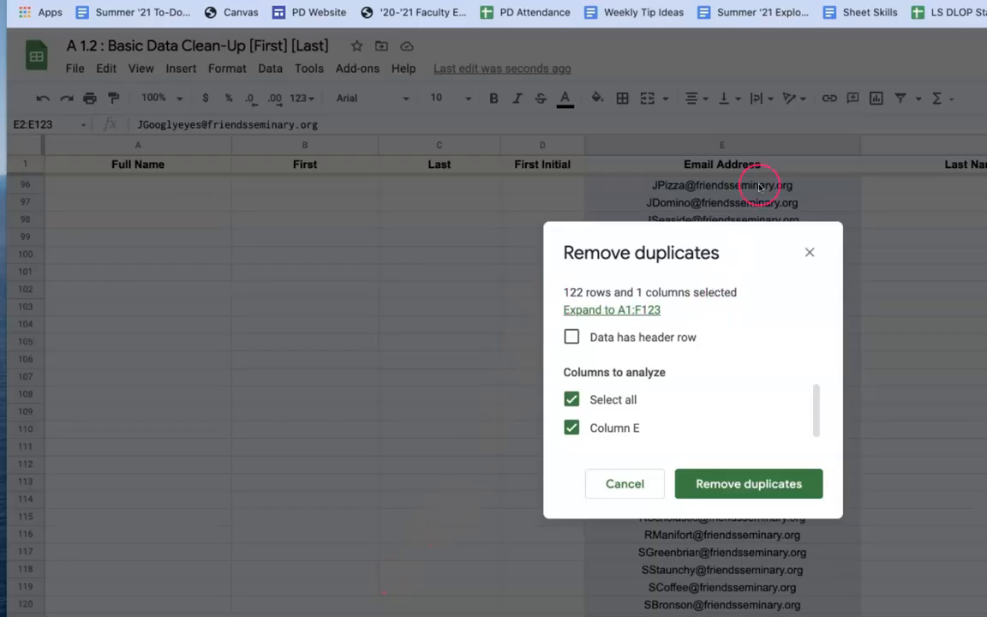
{"action": "scroll", "coordinate": [723, 400], "scroll_direction": "down", "scroll_amount": 1}
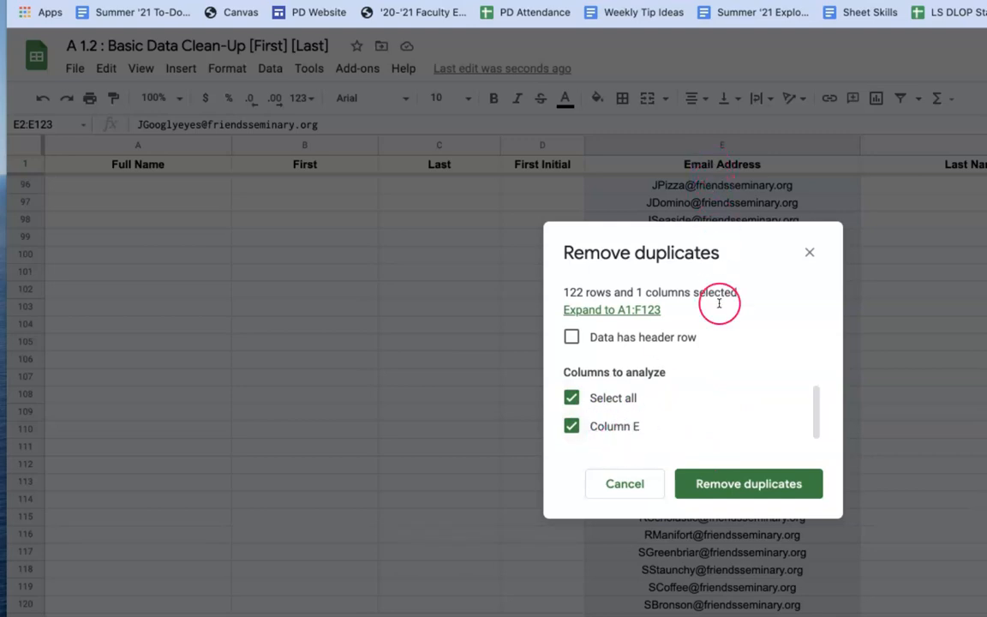
{"action": "left_click", "coordinate": [771, 489]}
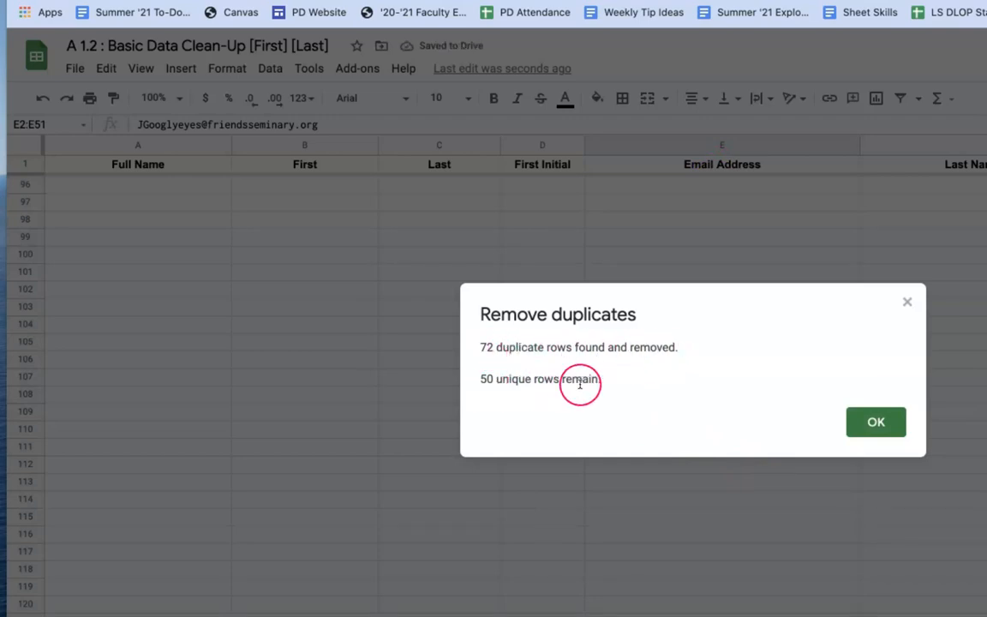
{"action": "left_click", "coordinate": [877, 423]}
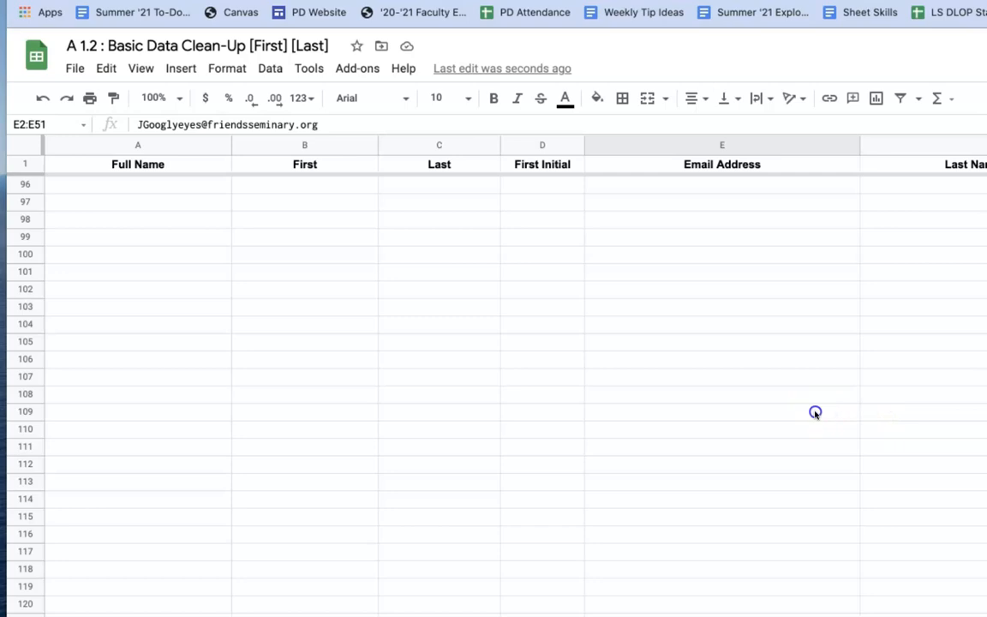
{"action": "left_click", "coordinate": [814, 412]}
{"action": "scroll", "coordinate": [812, 412], "scroll_direction": "up", "scroll_amount": 20}
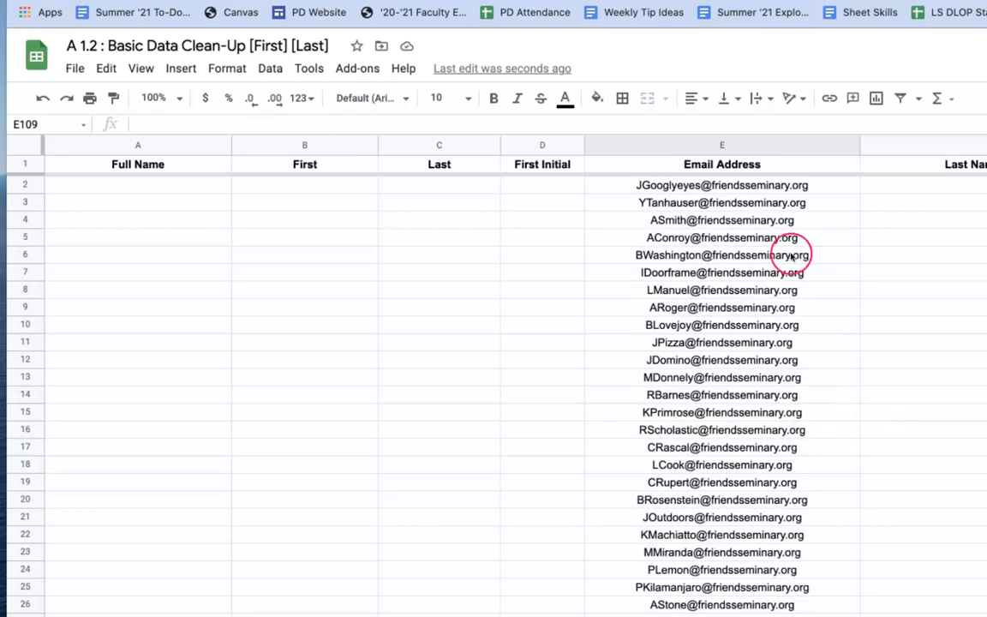
{"action": "scroll", "coordinate": [772, 186], "scroll_direction": "down", "scroll_amount": 5}
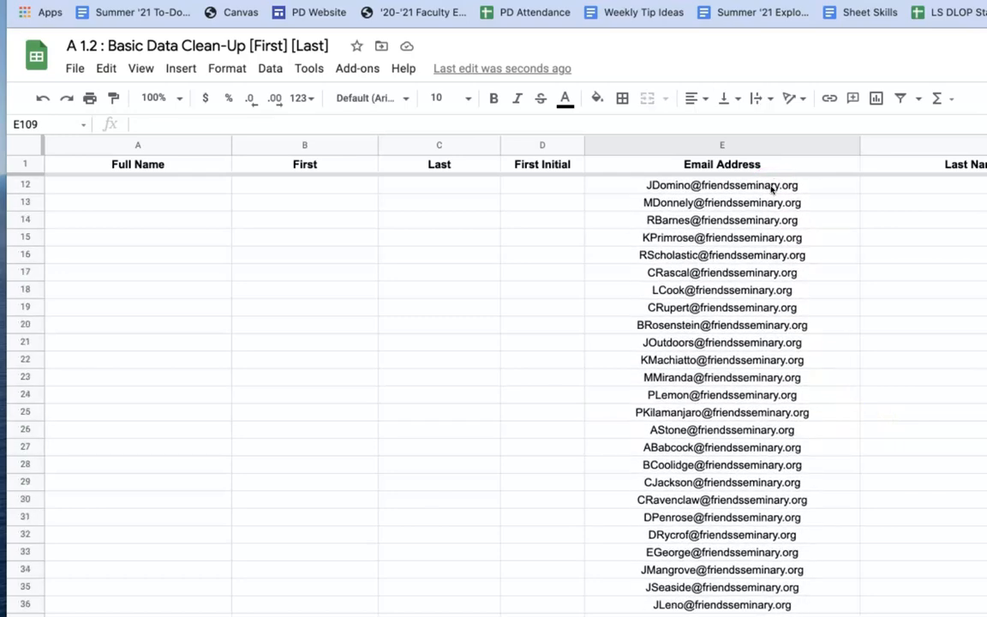
{"action": "scroll", "coordinate": [772, 188], "scroll_direction": "up", "scroll_amount": 5}
{"action": "left_click", "coordinate": [770, 189]}
{"action": "scroll", "coordinate": [773, 272], "scroll_direction": "down", "scroll_amount": 8}
{"action": "scroll", "coordinate": [773, 273], "scroll_direction": "down", "scroll_amount": 5}
{"action": "left_click", "coordinate": [711, 553]}
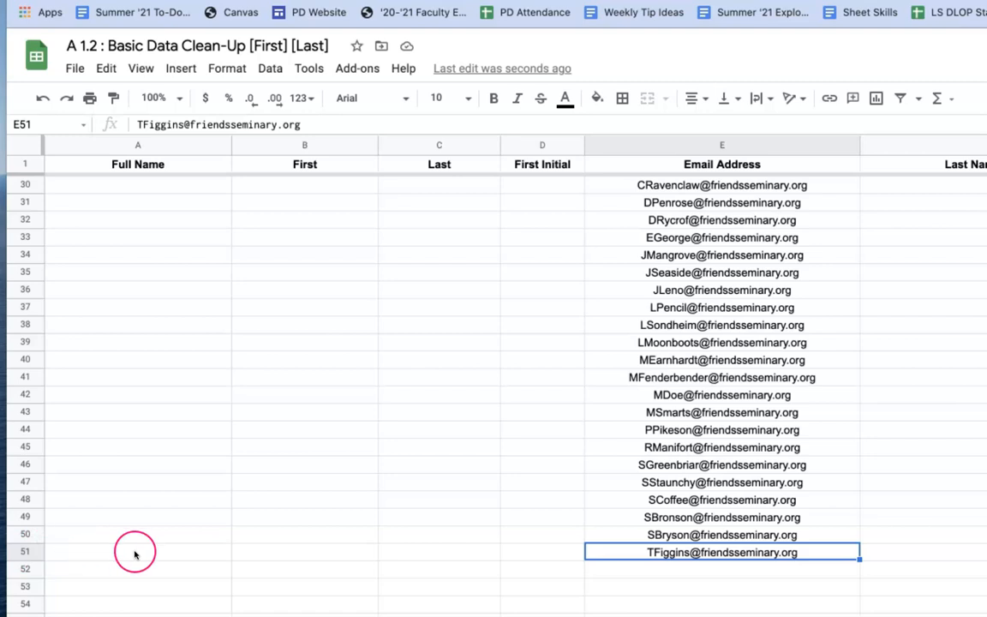
{"action": "left_click", "coordinate": [729, 569]}
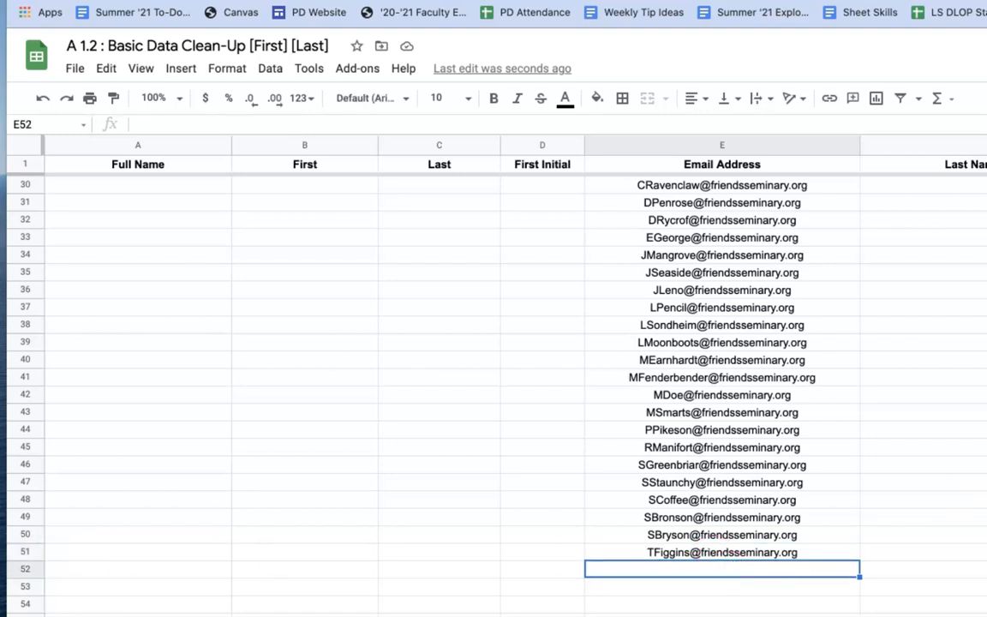
{"action": "scroll", "coordinate": [837, 341], "scroll_direction": "up", "scroll_amount": 12}
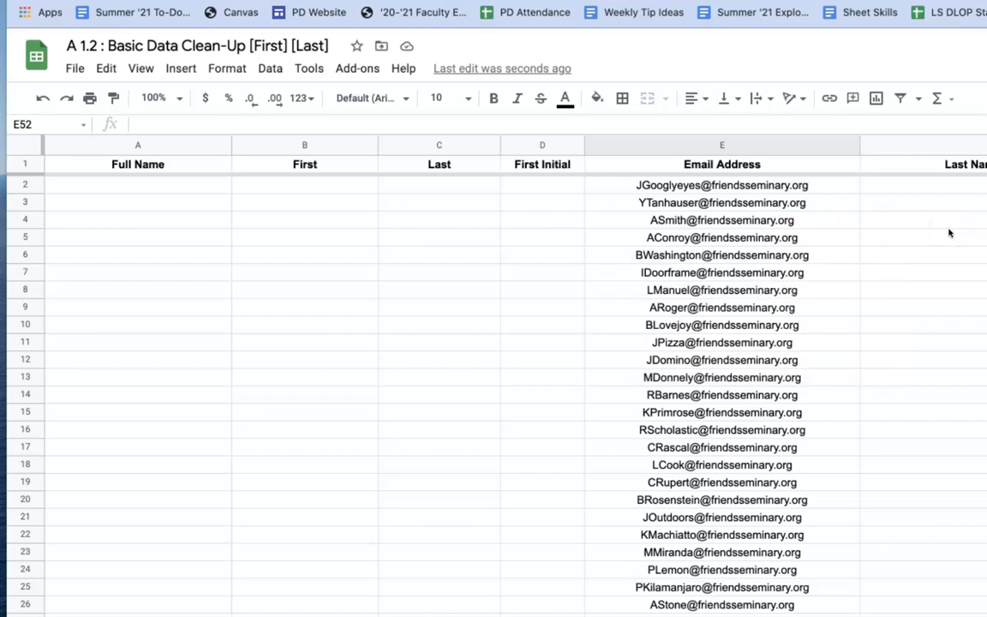
- Delete the email addresses in E2:E71 and reselect cell E2
{"action": "left_click_drag", "start_coordinate": [793, 187], "coordinate": [808, 205]}
{"action": "scroll", "coordinate": [806, 306], "scroll_direction": "up", "scroll_amount": 3}
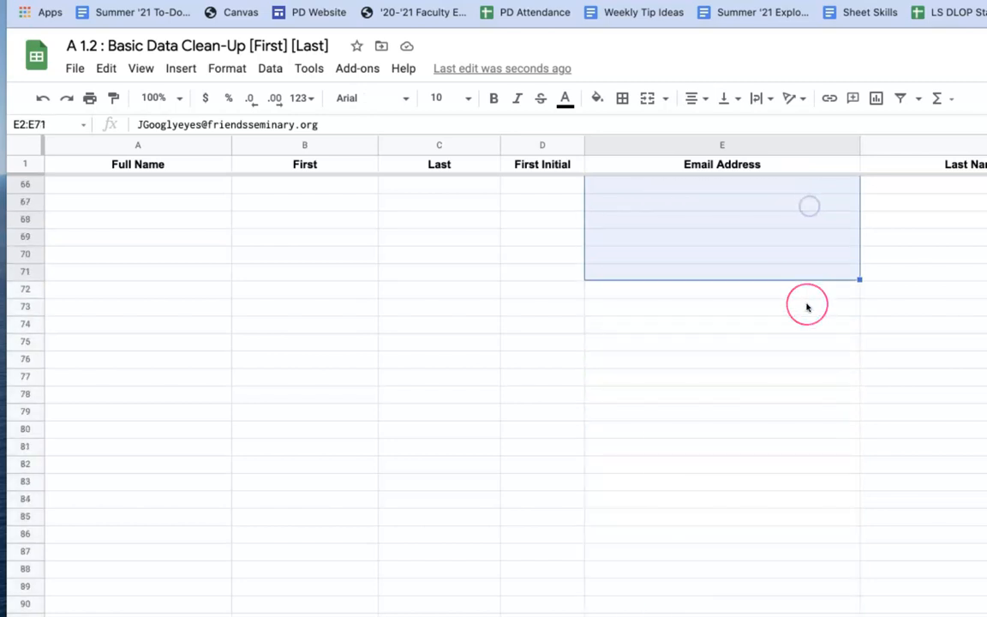
{"action": "scroll", "coordinate": [806, 306], "scroll_direction": "up", "scroll_amount": 3}
{"action": "key", "text": "Delete"}
{"action": "left_click", "coordinate": [960, 355]}
{"action": "scroll", "coordinate": [959, 358], "scroll_direction": "up", "scroll_amount": 15}
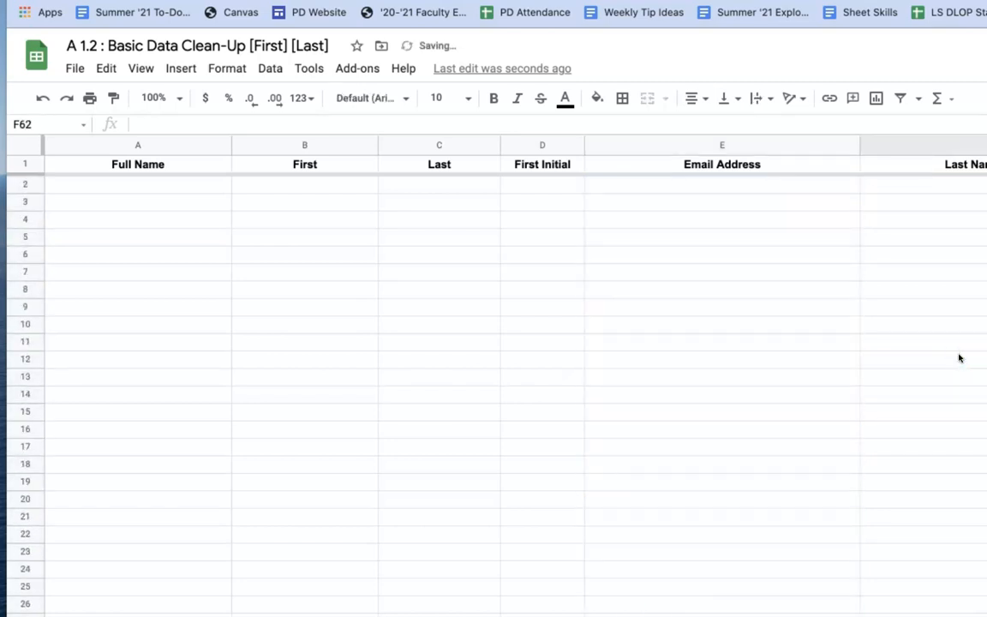
{"action": "left_click", "coordinate": [775, 185]}
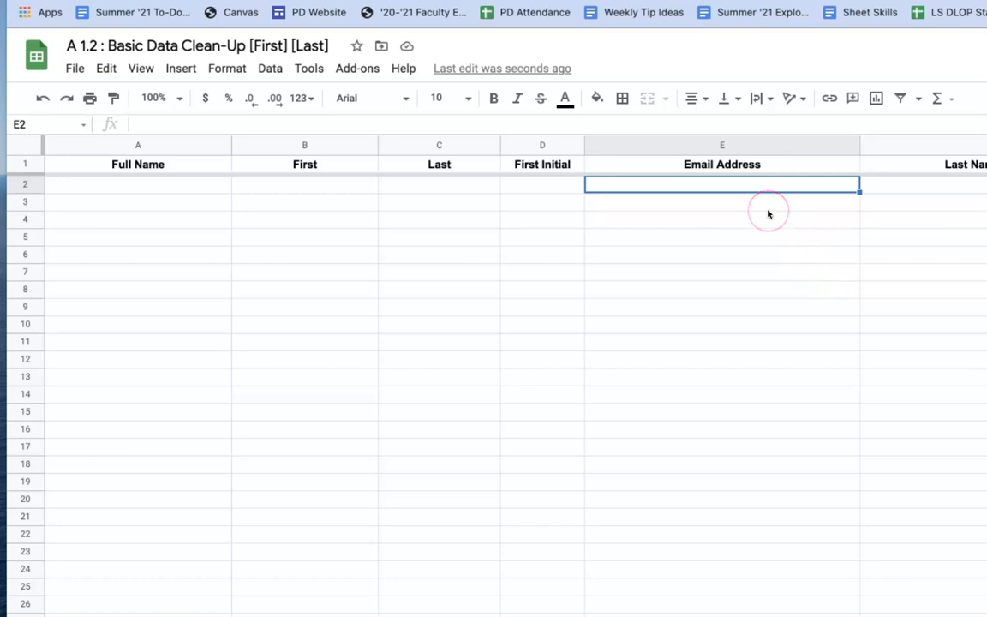
- Enter =UNIQUE(Attendance!E2:E123) in cell E2 to list the deduplicated emails
{"action": "type", "text": "="}
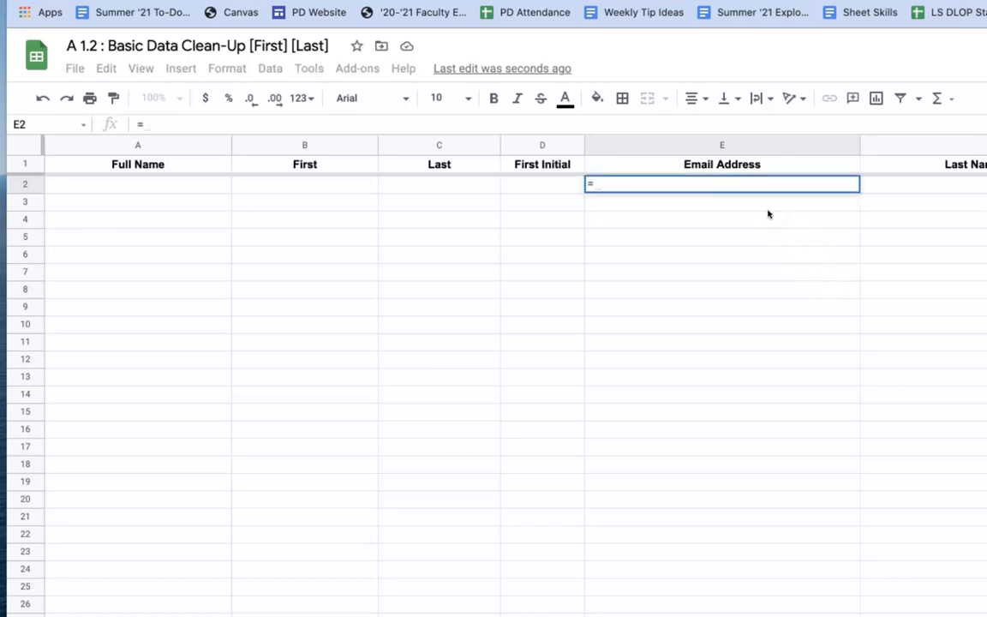
{"action": "type", "text": "UNIQUE"}
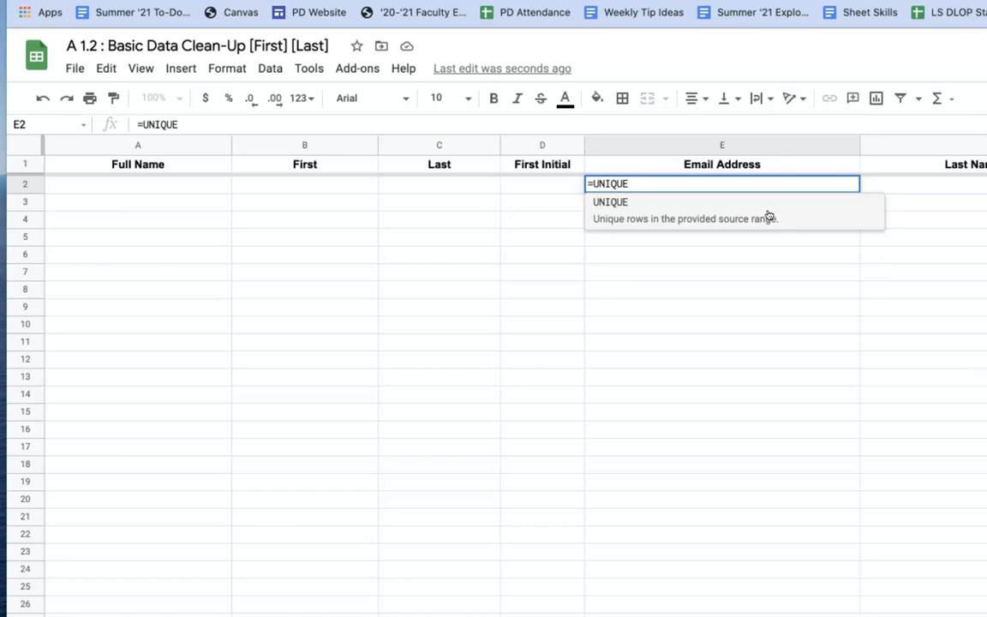
{"action": "type", "text": "("}
{"action": "left_click", "coordinate": [578, 185]}
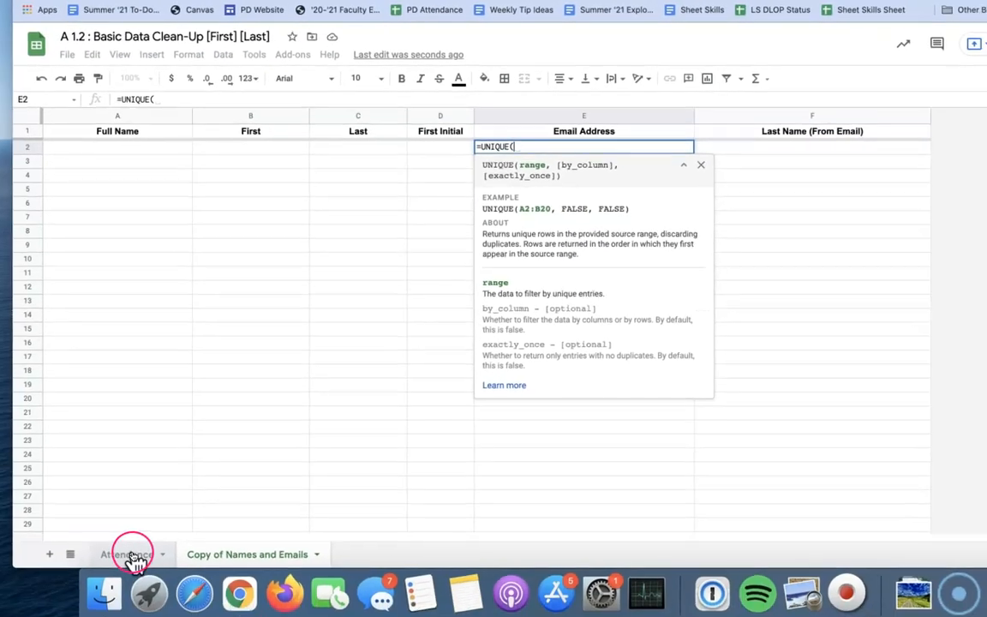
{"action": "left_click", "coordinate": [130, 550]}
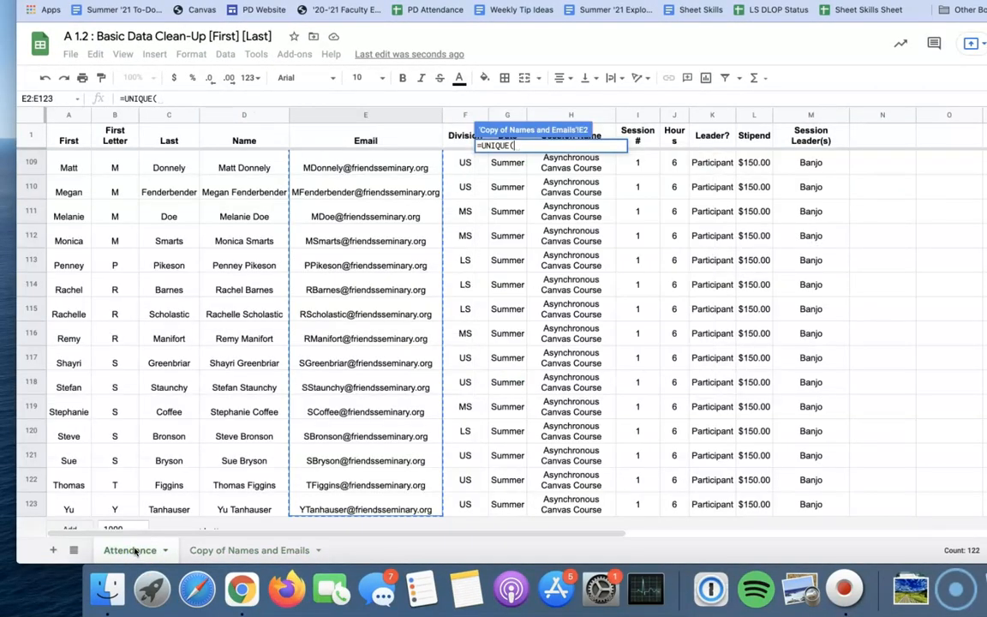
{"action": "scroll", "coordinate": [333, 267], "scroll_direction": "up", "scroll_amount": 20}
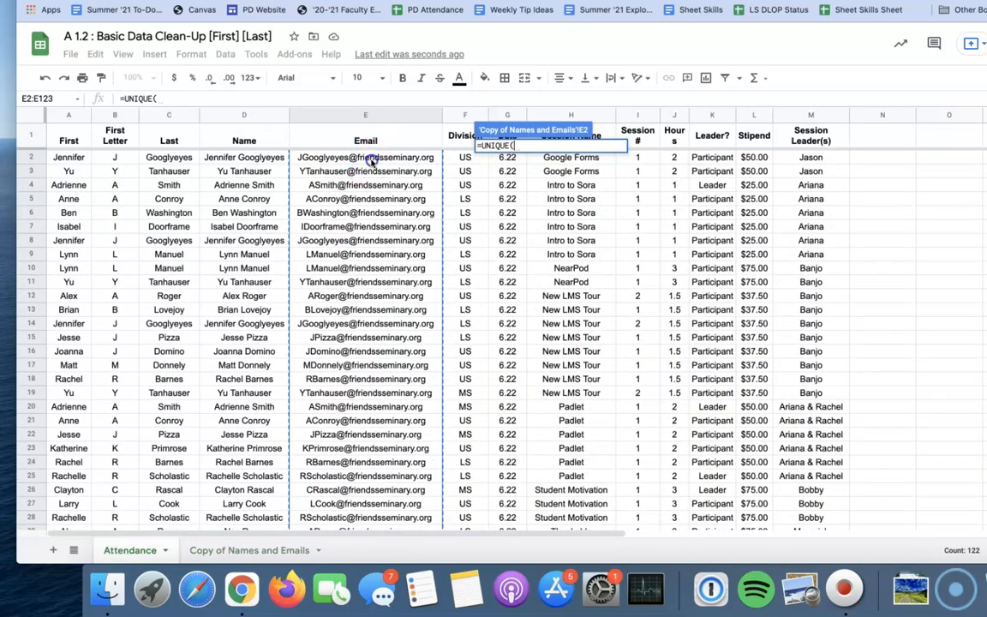
{"action": "left_click", "coordinate": [370, 160]}
{"action": "left_click_drag", "start_coordinate": [370, 170], "coordinate": [377, 611]}
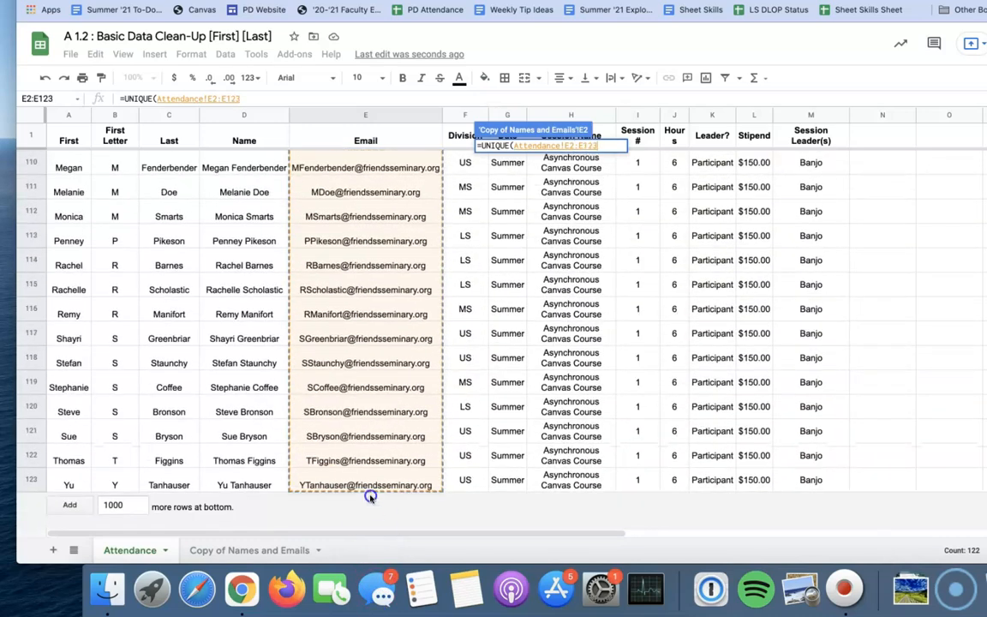
{"action": "left_click_drag", "start_coordinate": [369, 494], "coordinate": [370, 495]}
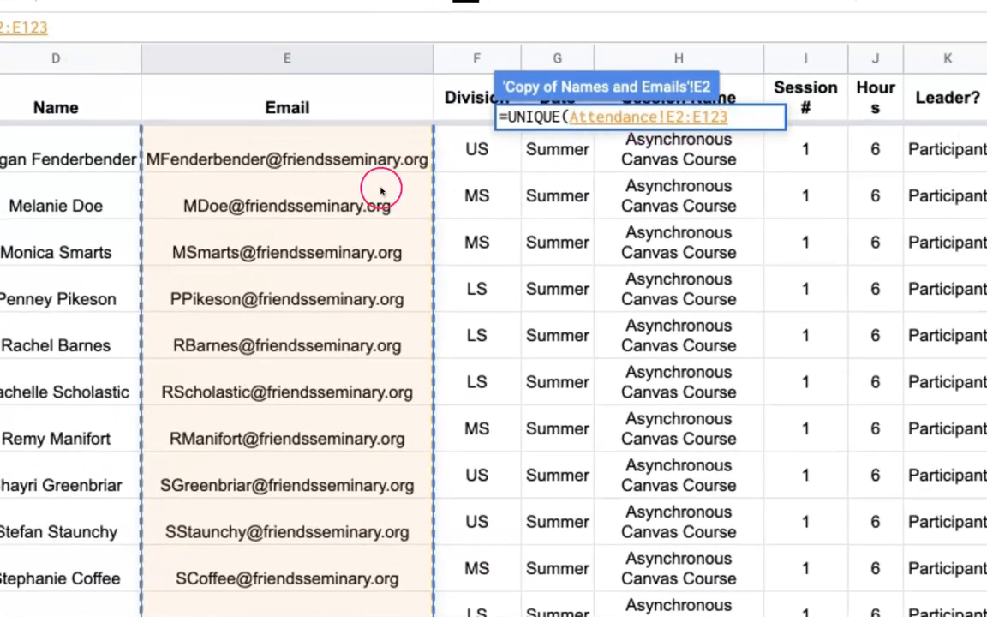
{"action": "mouse_move", "coordinate": [407, 203]}
{"action": "type", "text": ")"}
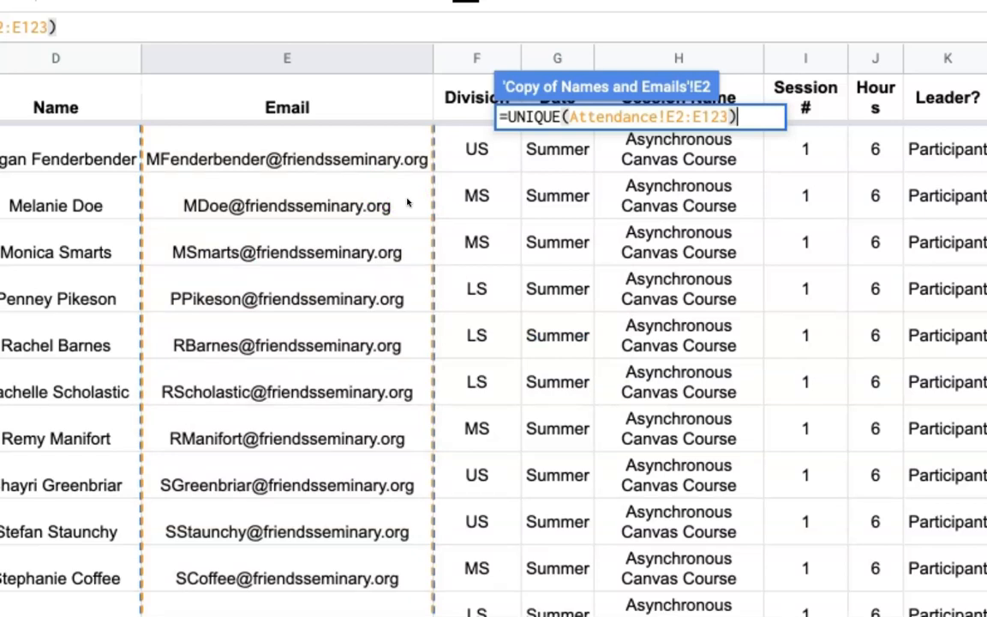
{"action": "key", "text": "Return"}
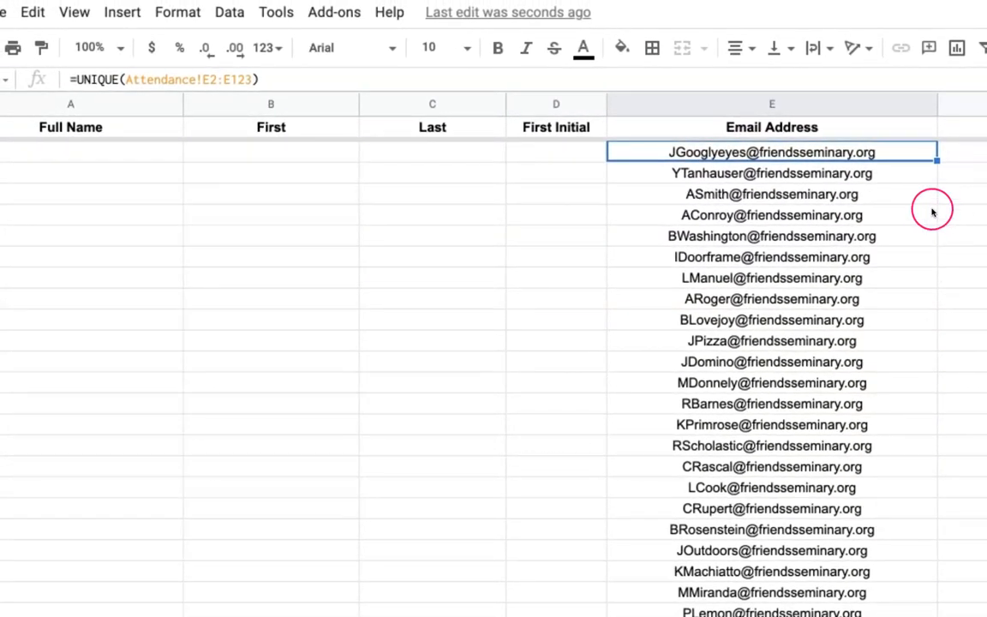
{"action": "scroll", "coordinate": [835, 174], "scroll_direction": "down", "scroll_amount": 3}
{"action": "scroll", "coordinate": [835, 174], "scroll_direction": "down", "scroll_amount": 10}
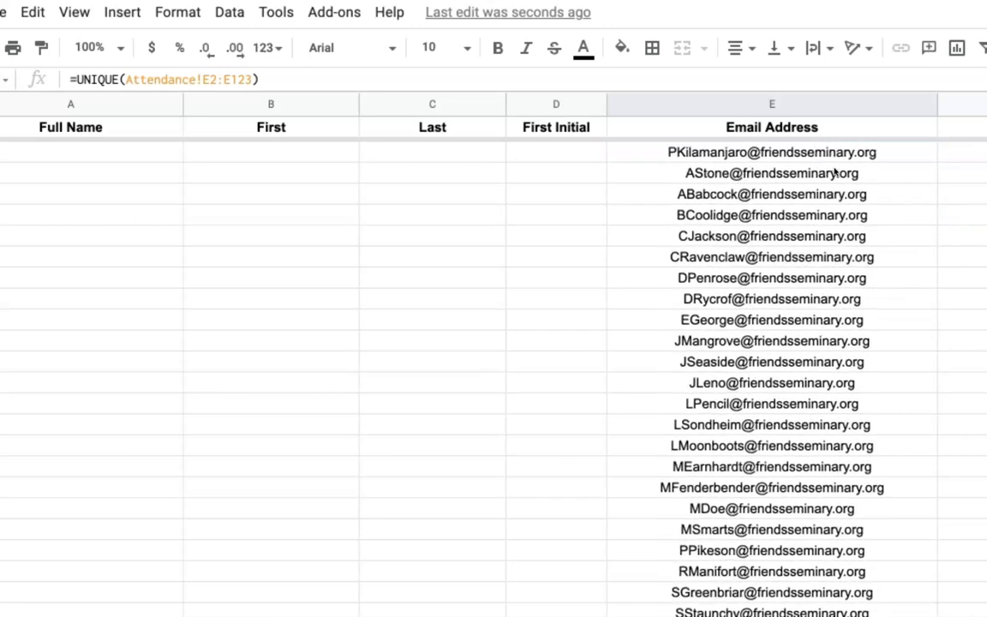
{"action": "left_click", "coordinate": [728, 527]}
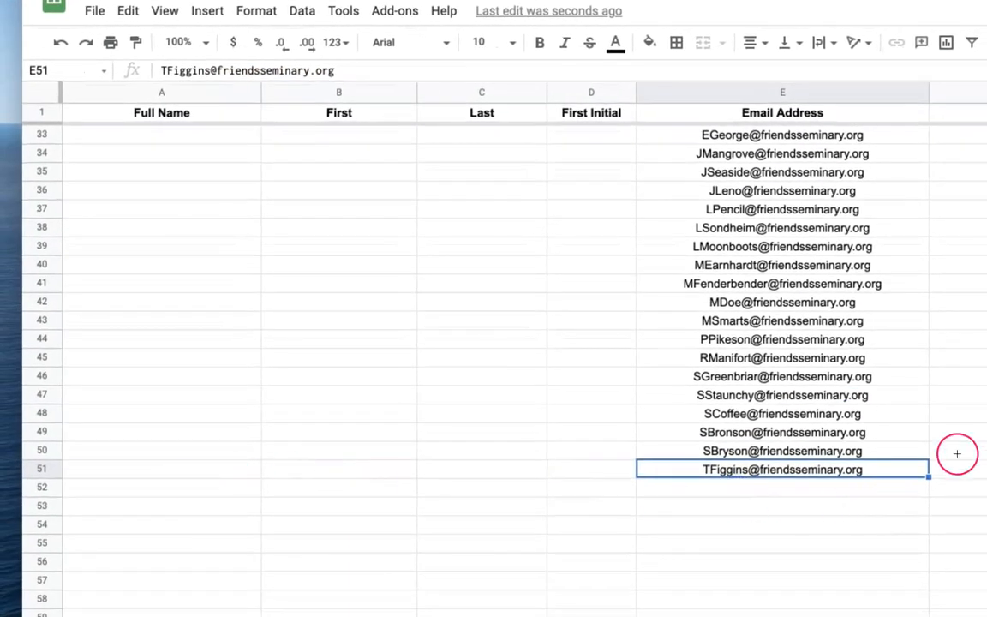
{"action": "scroll", "coordinate": [968, 441], "scroll_direction": "up", "scroll_amount": 13}
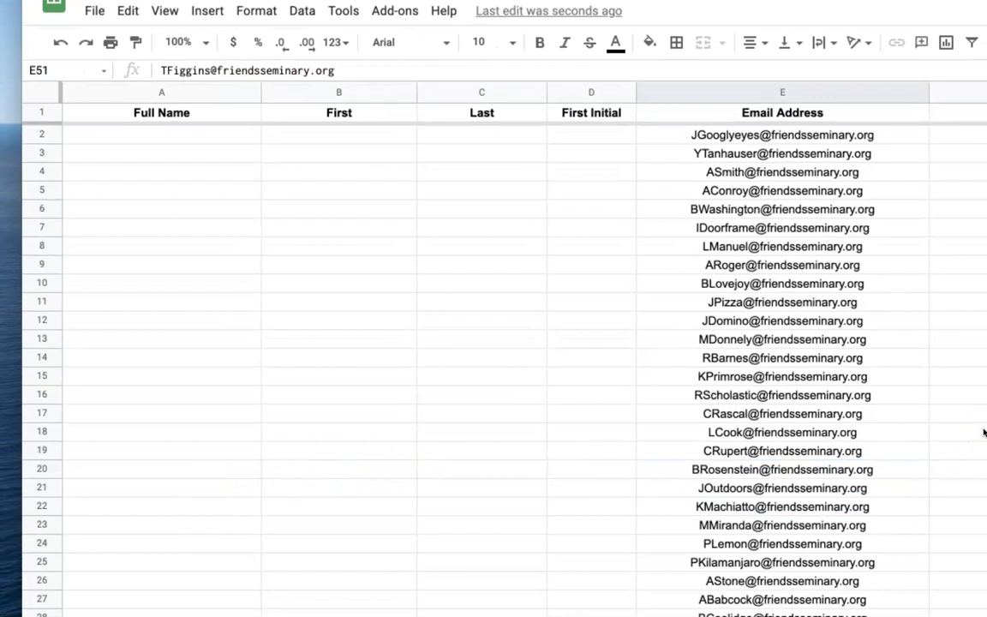
{"action": "left_click", "coordinate": [859, 139]}
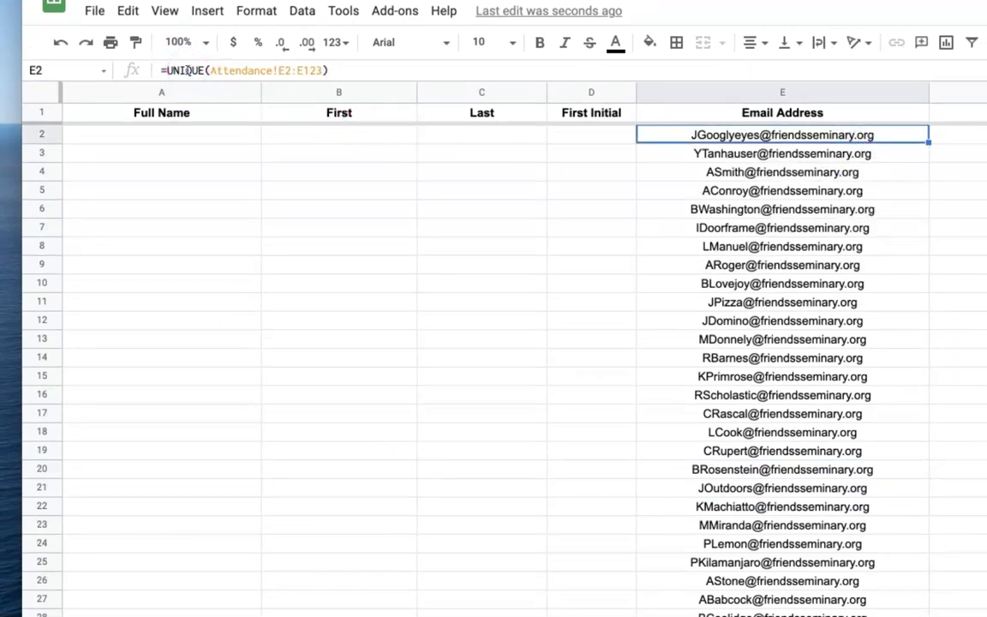
{"action": "left_click", "coordinate": [428, 615]}
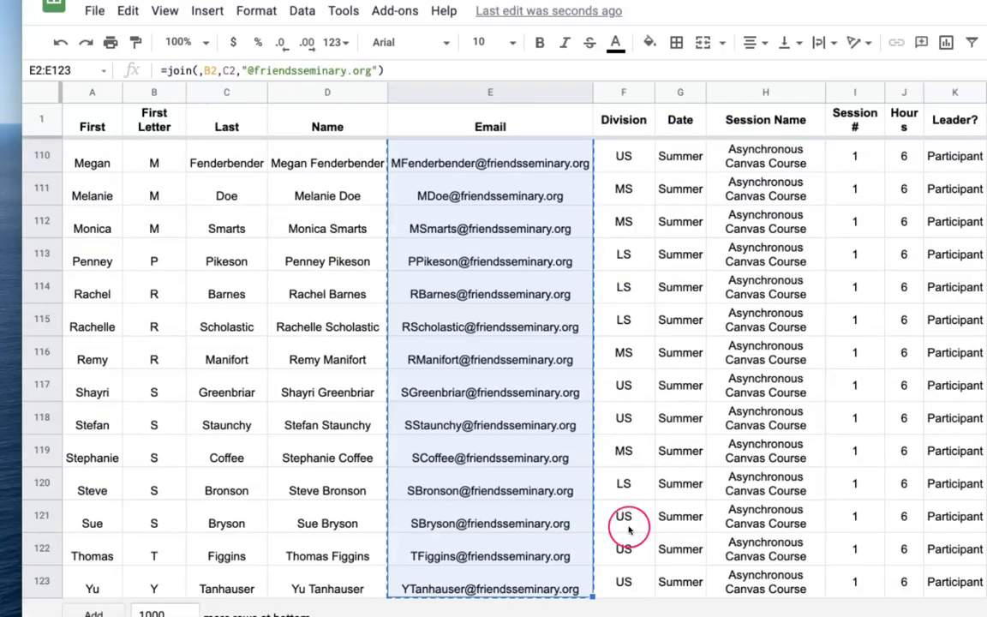
{"action": "left_click", "coordinate": [691, 404]}
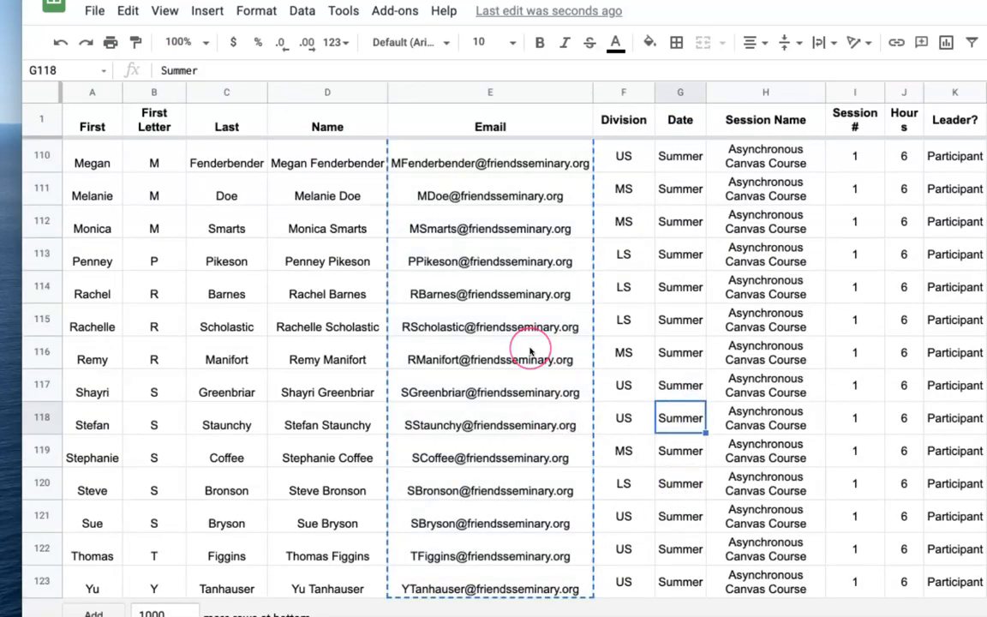
{"action": "mouse_move", "coordinate": [529, 351]}
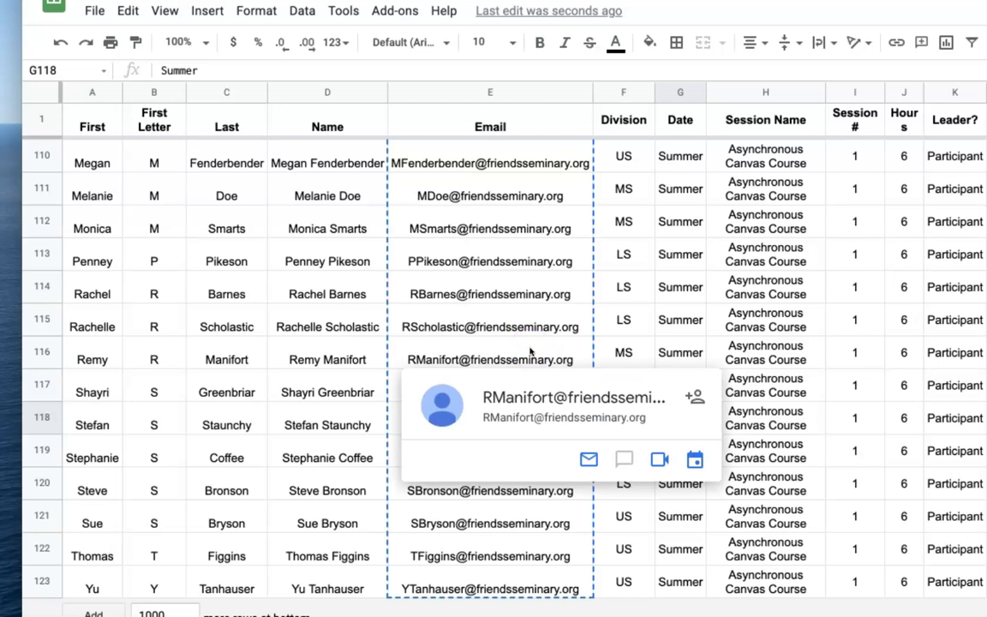
{"action": "left_click", "coordinate": [352, 608]}
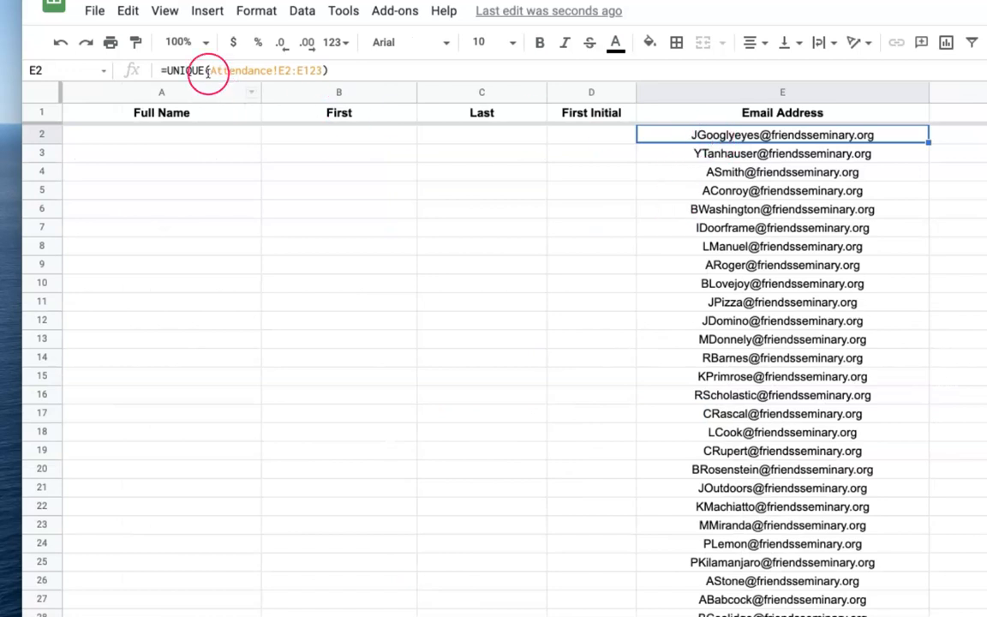
{"action": "mouse_move", "coordinate": [793, 416]}
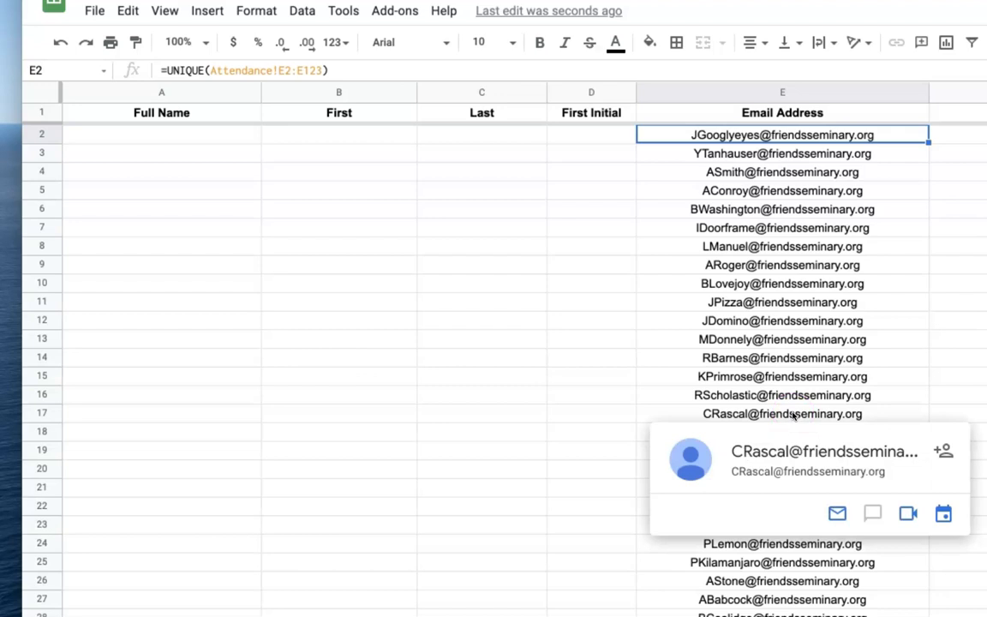
{"action": "left_click", "coordinate": [973, 339]}
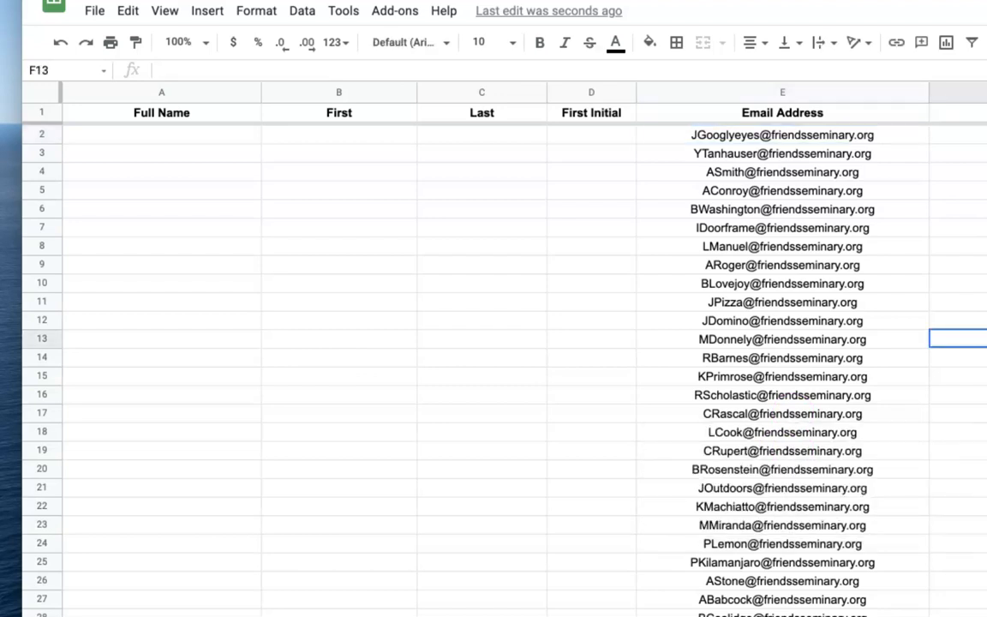